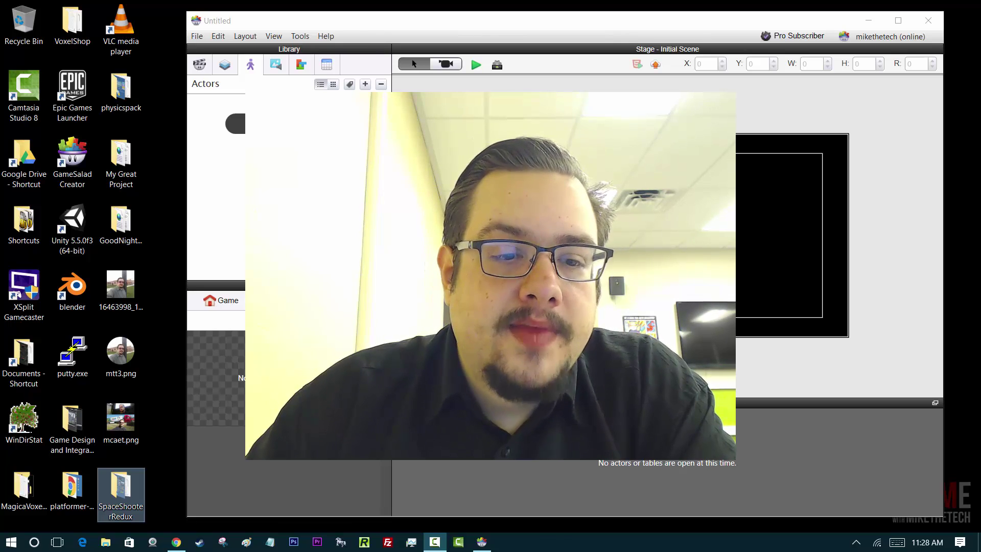
Create a new project titled Movement for the iPhone 5 Landscape platform
left_click(197, 36)
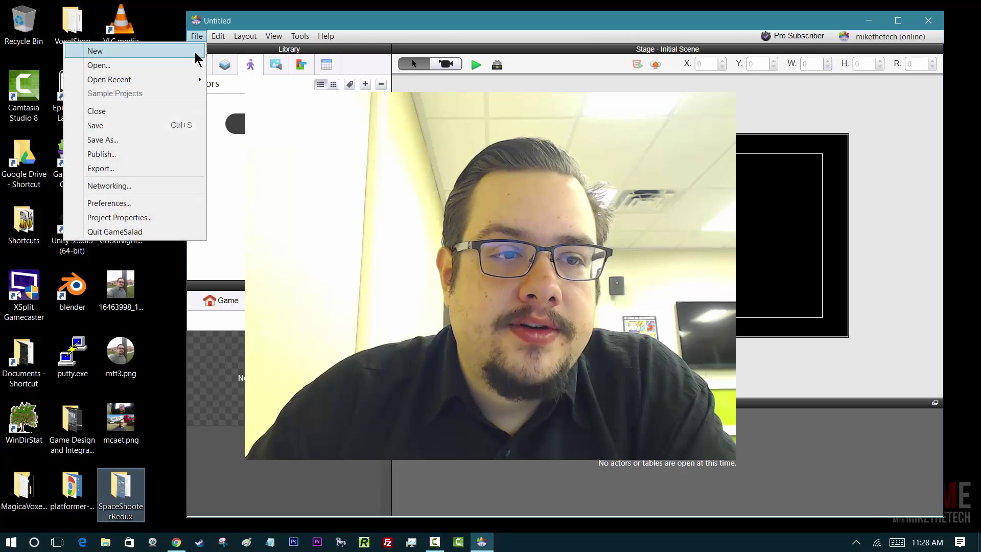
left_click(95, 52)
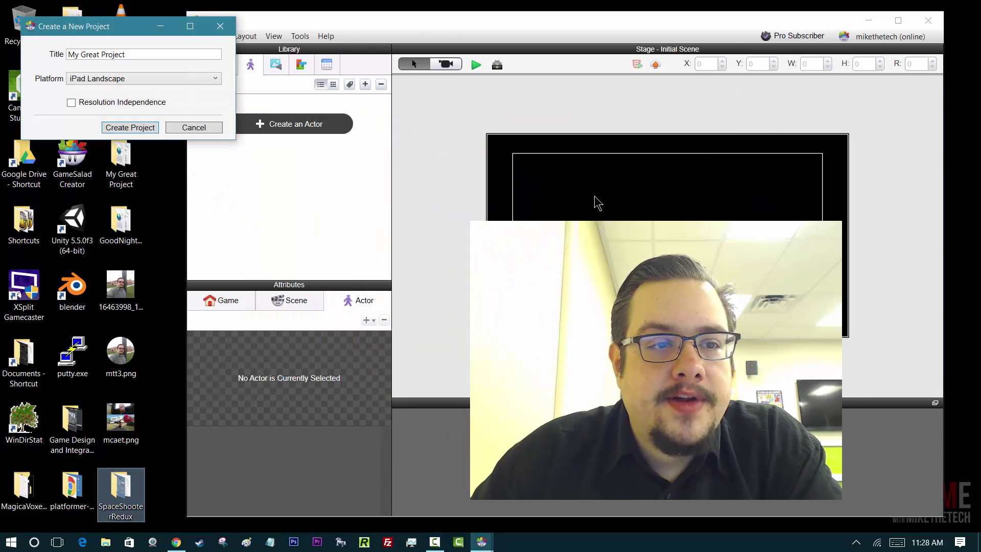
left_click_drag(136, 29, 521, 130)
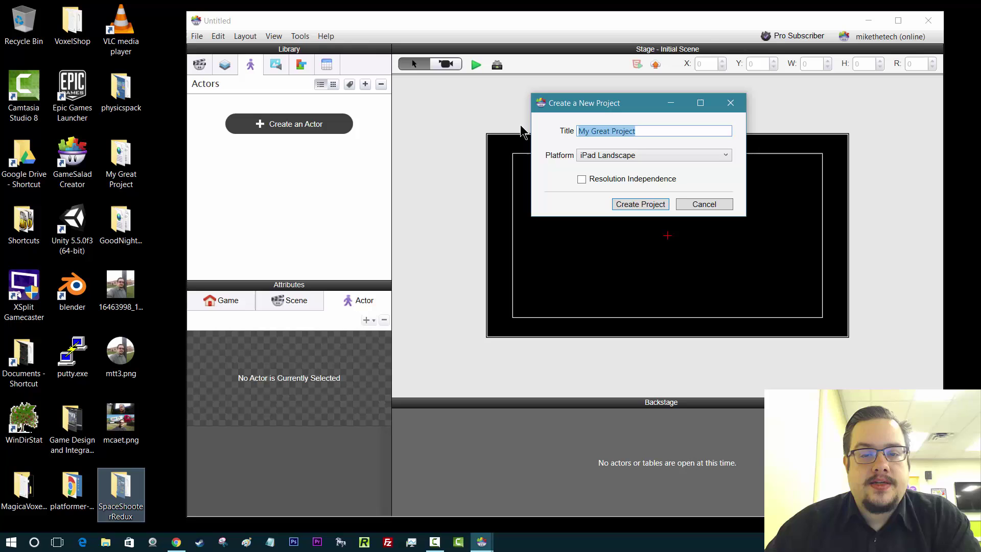
type("Movement")
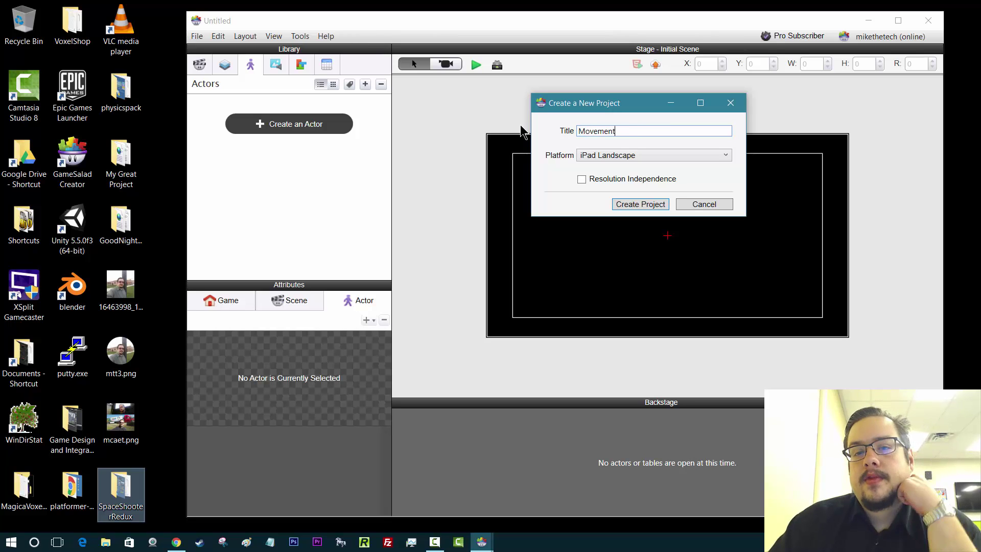
left_click(601, 157)
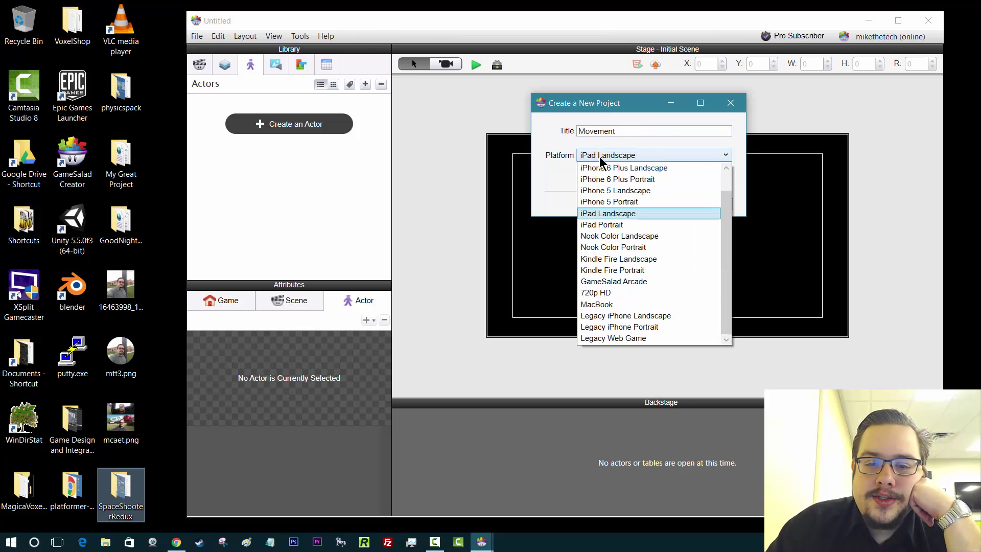
scroll(671, 189, "up", 1)
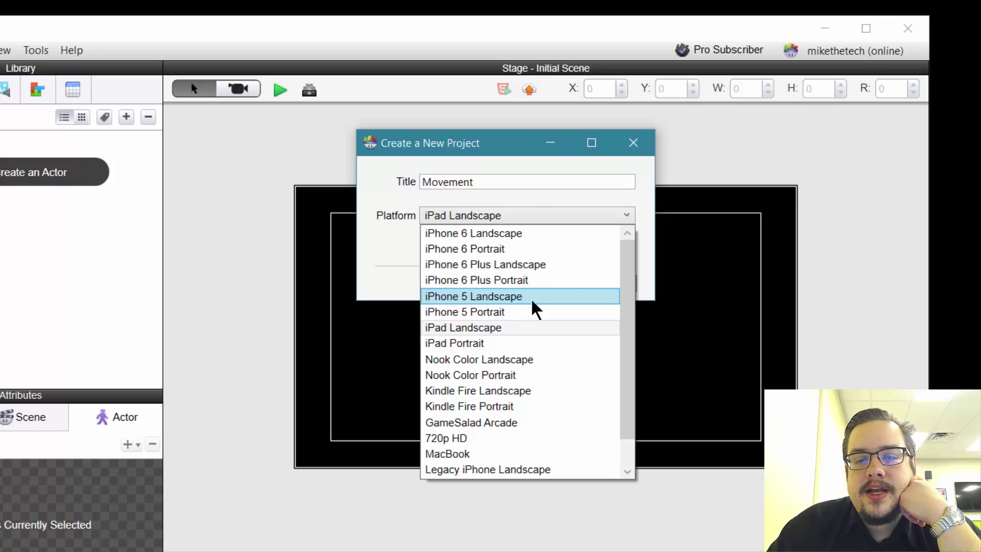
left_click(532, 300)
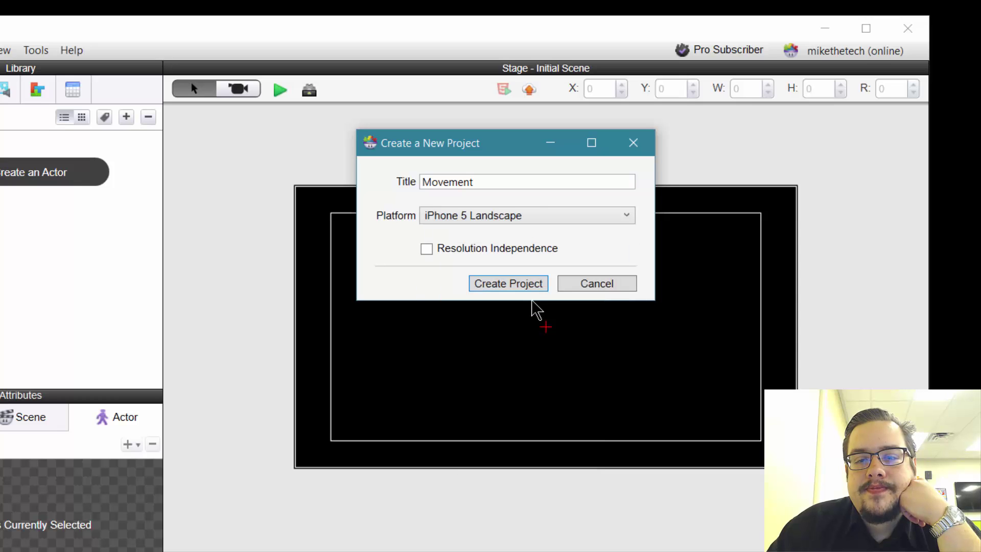
left_click(509, 283)
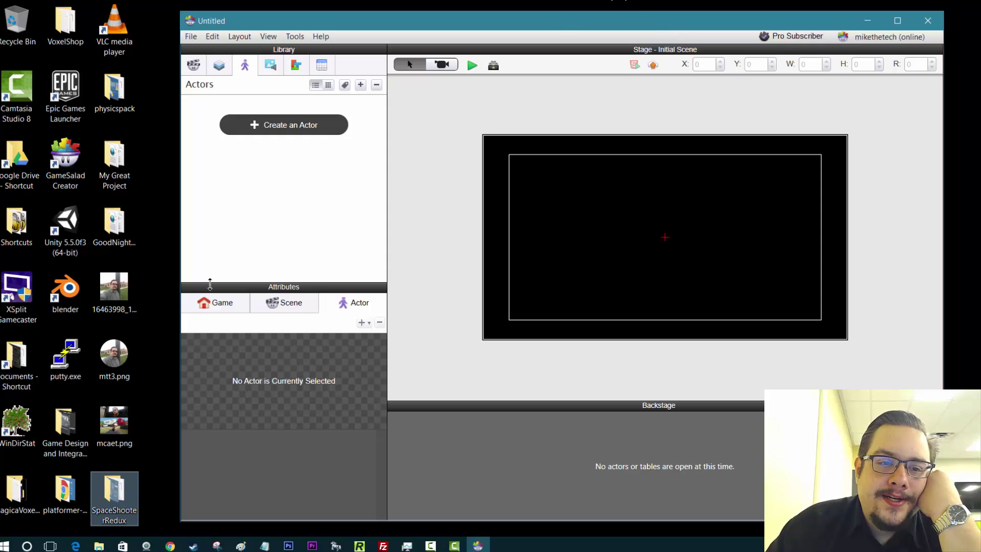
Start an image import and browse to the PNG folder inside SpaceShooterRedux on the Desktop
left_click(271, 65)
left_click(297, 140)
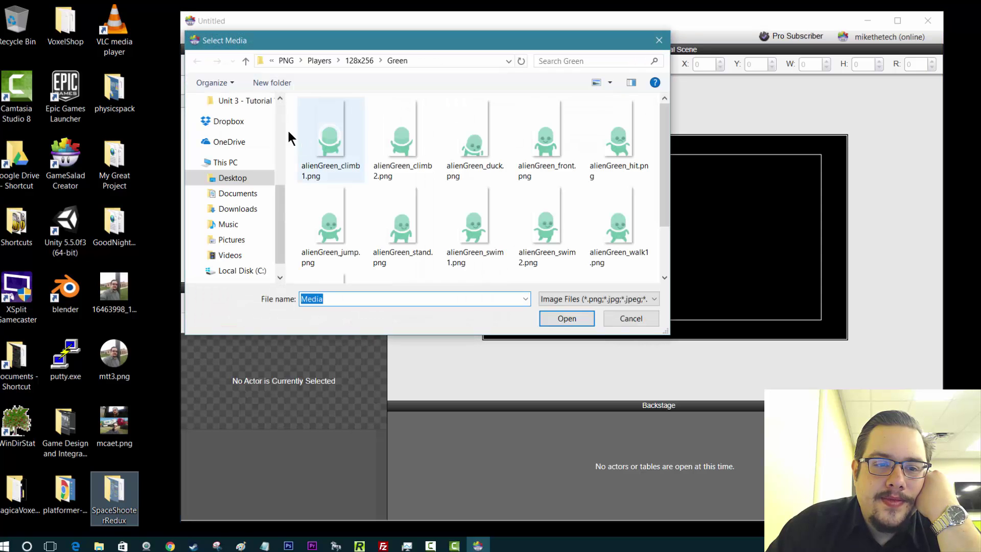
left_click(245, 178)
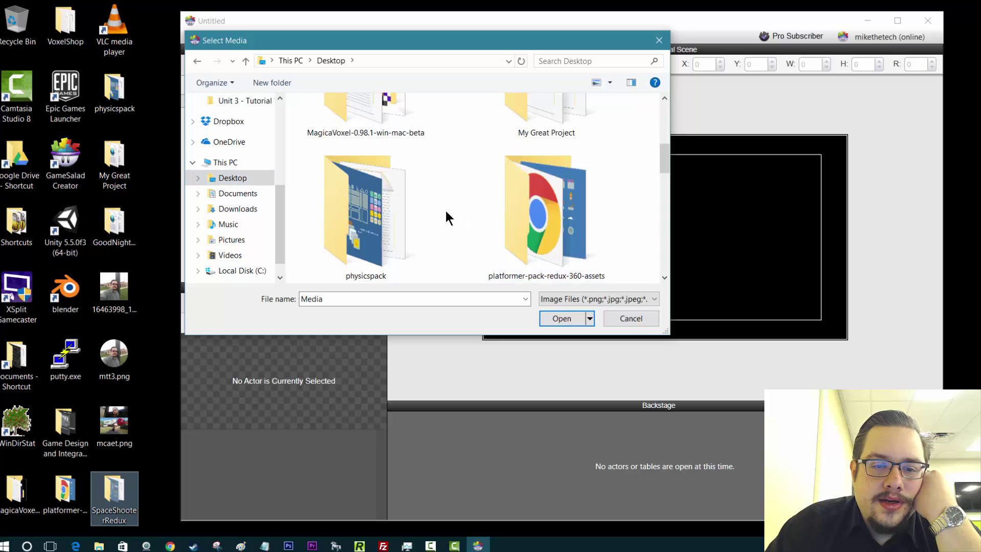
scroll(446, 211, "down", 5)
scroll(444, 211, "up", 5)
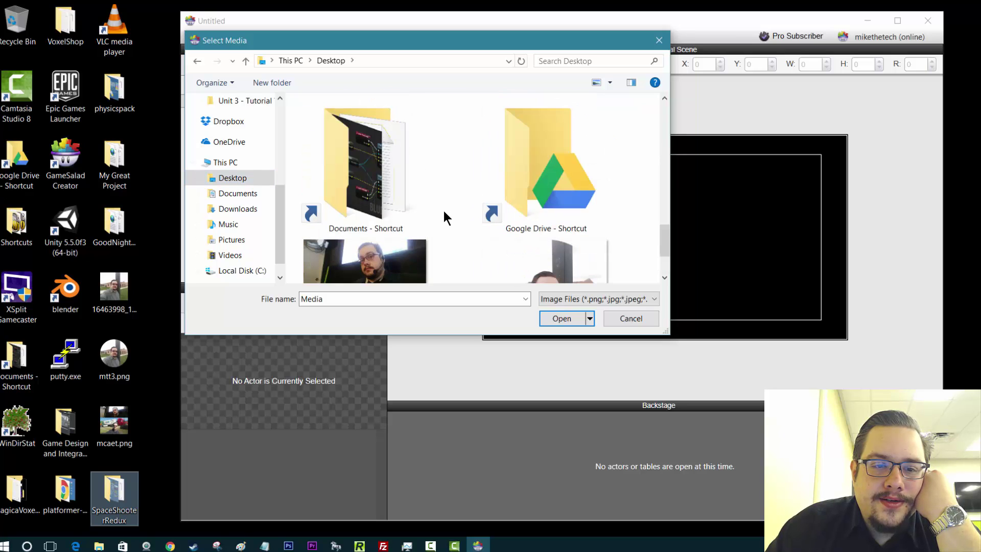
scroll(443, 210, "up", 2)
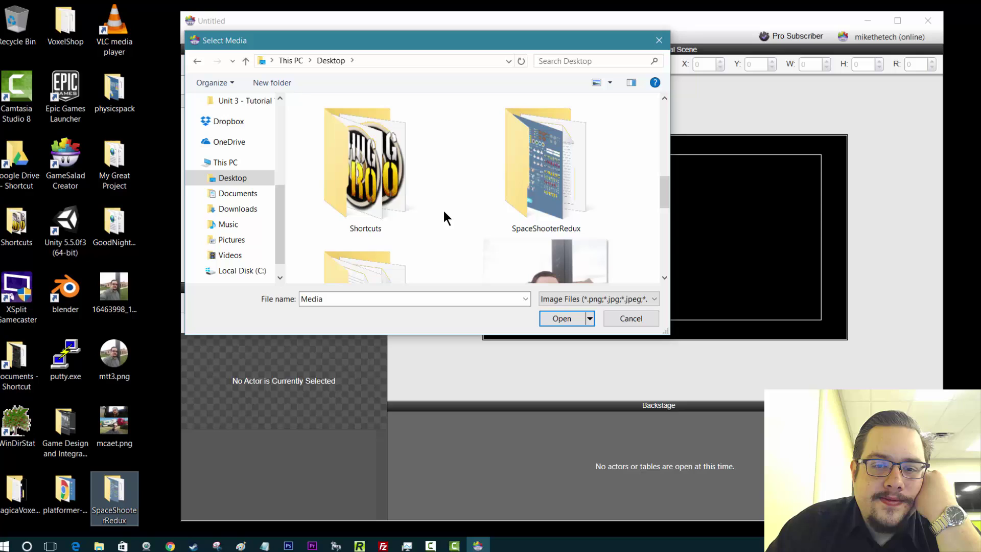
double_click(521, 178)
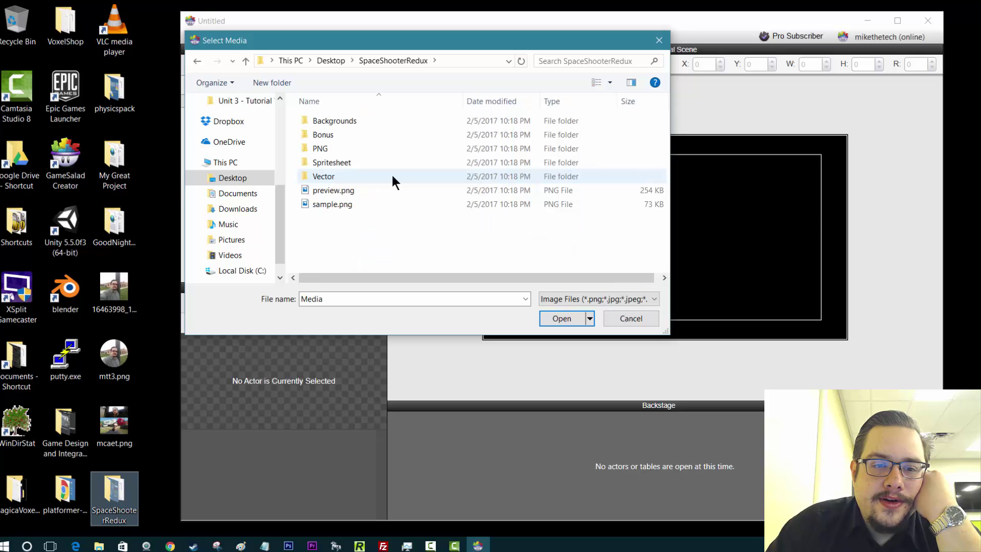
double_click(326, 148)
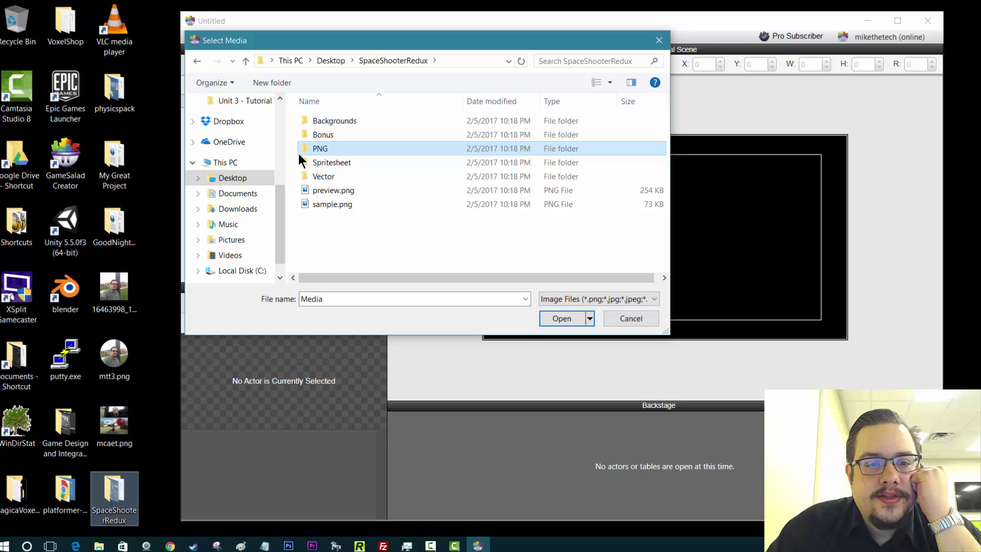
double_click(311, 149)
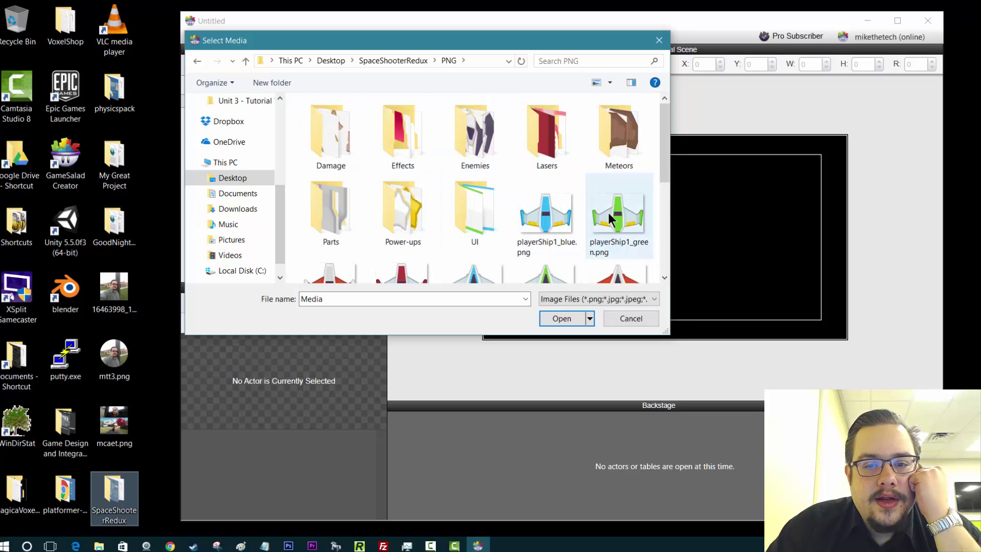
Import playerShip1_red.png into the project's media
scroll(607, 212, "down", 1)
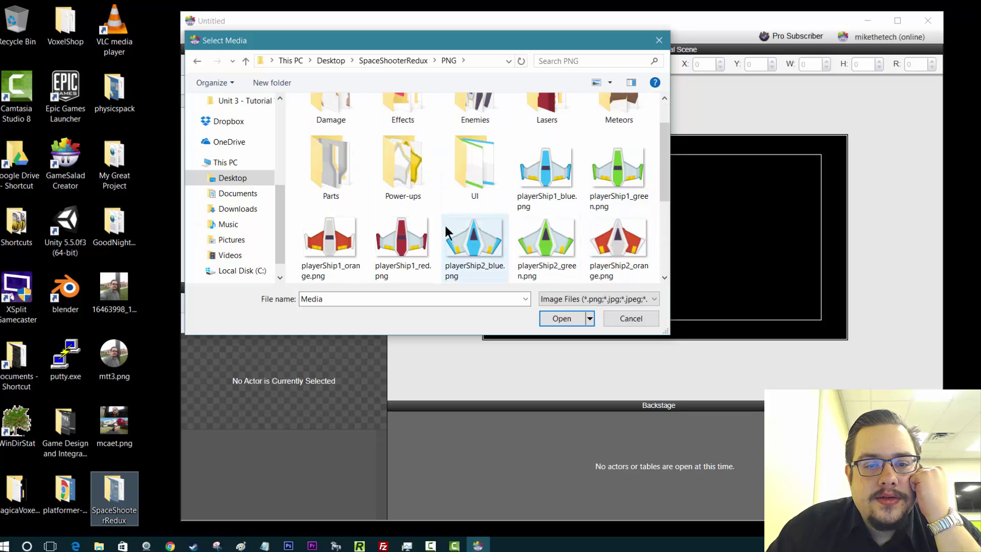
left_click(304, 240)
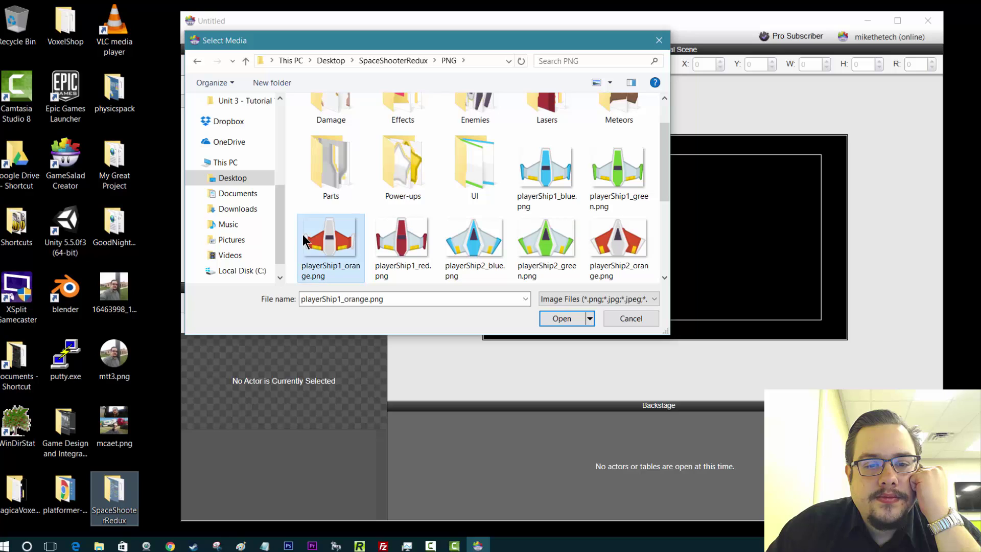
left_click(386, 244)
left_click(561, 318)
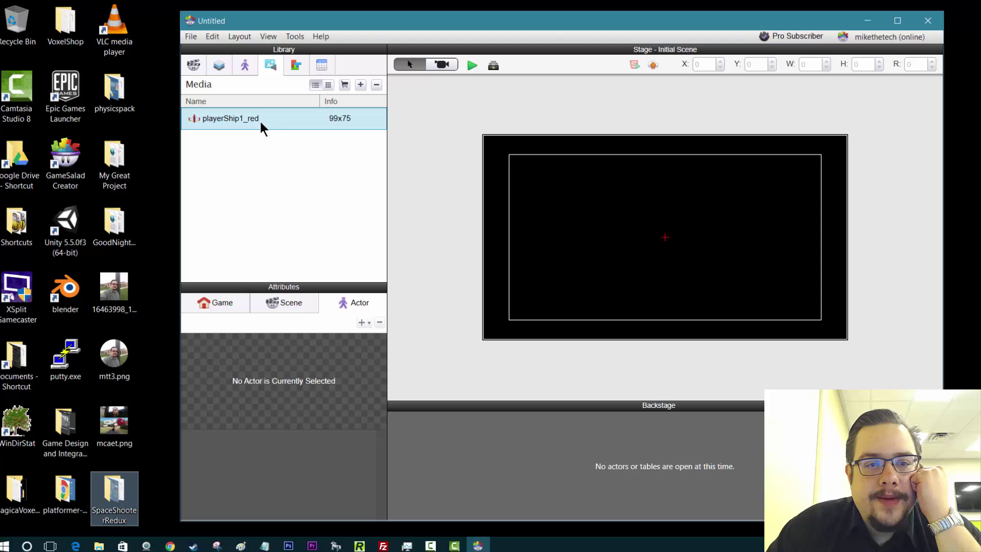
Create a new actor and rename it Player
left_click(248, 71)
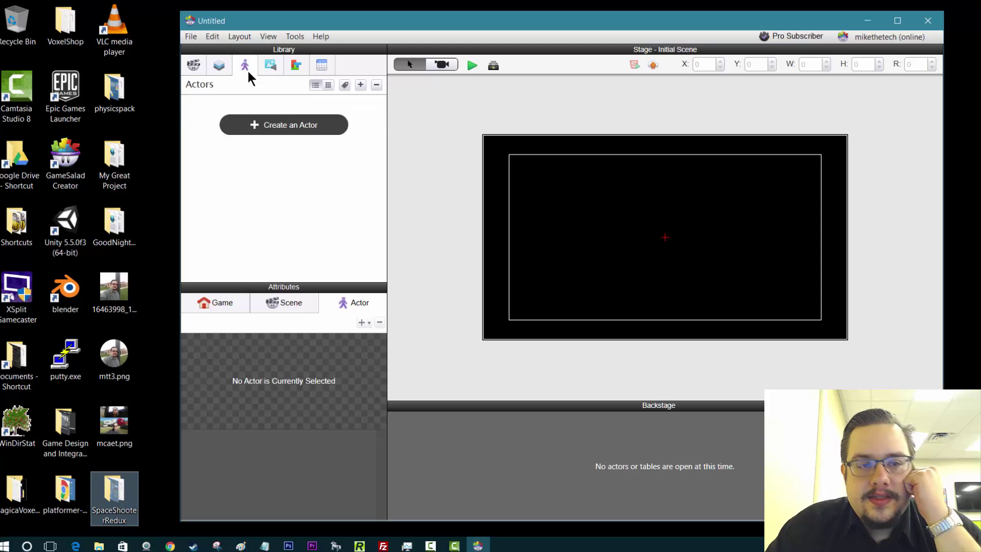
left_click(255, 126)
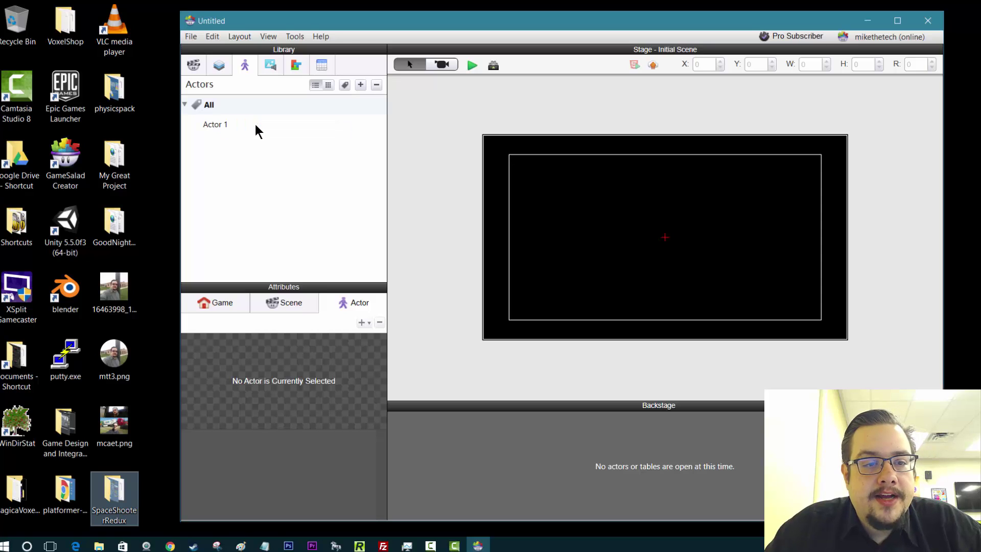
left_click(225, 126)
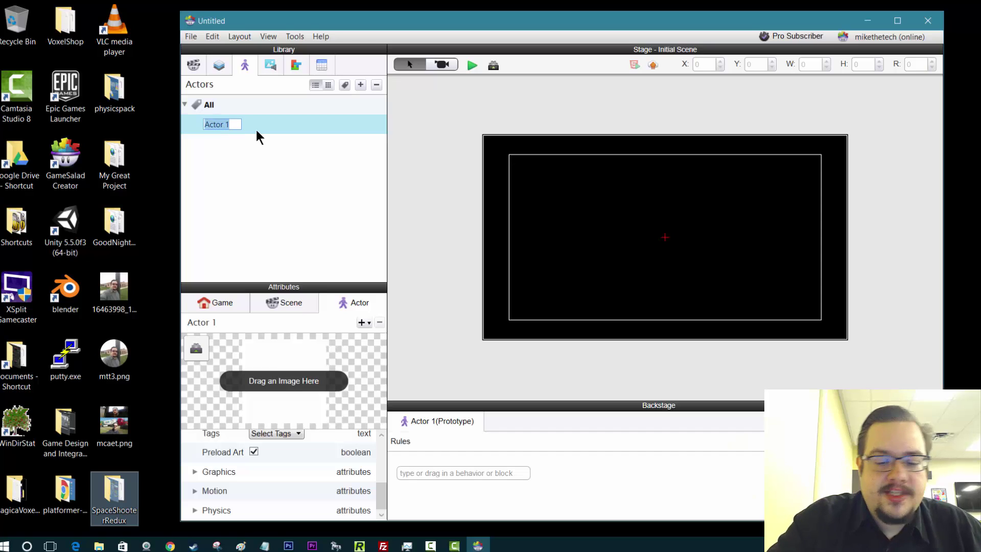
type("Player")
key("Return")
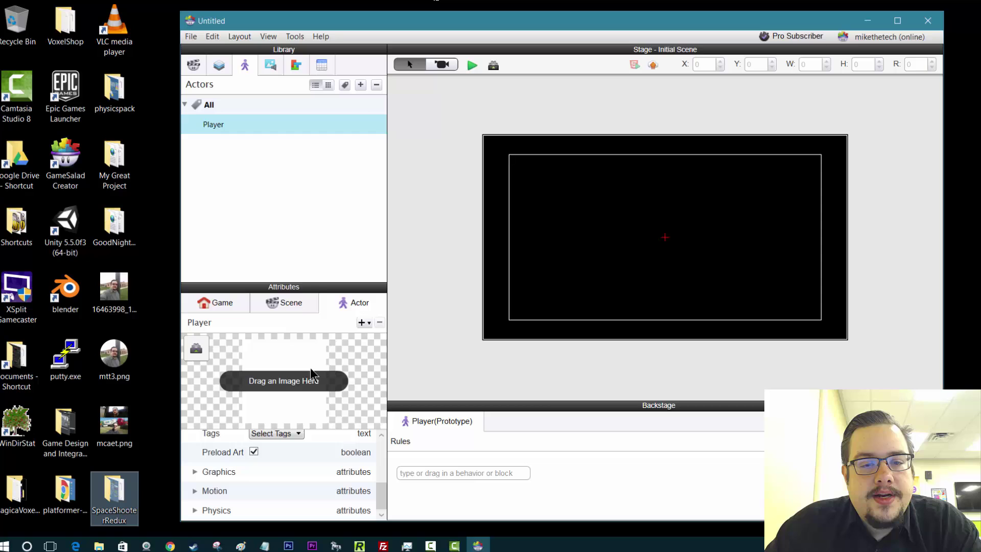
Maximize the project window and assign the playerShip1_red image to the Player actor
left_click(896, 21)
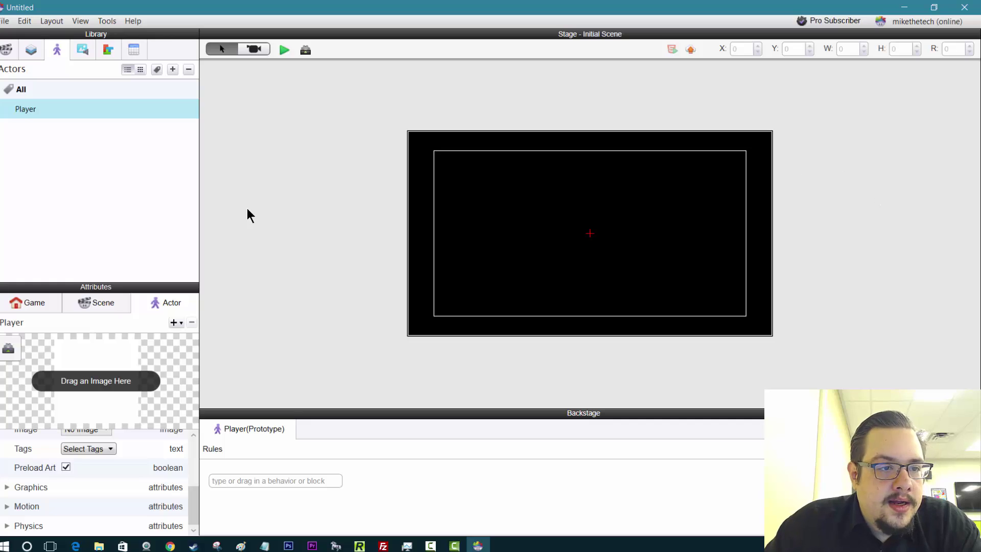
left_click(83, 50)
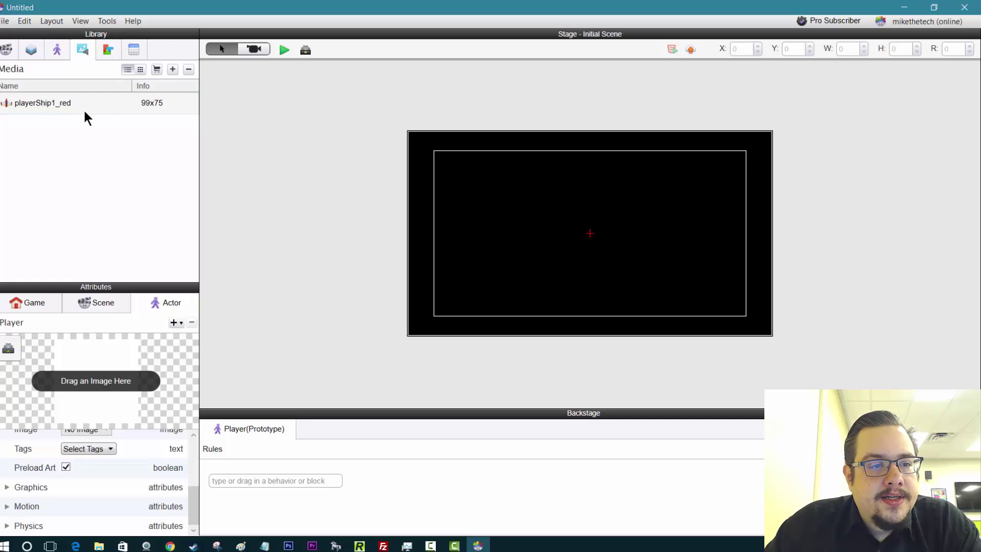
left_click_drag(45, 106, 72, 378)
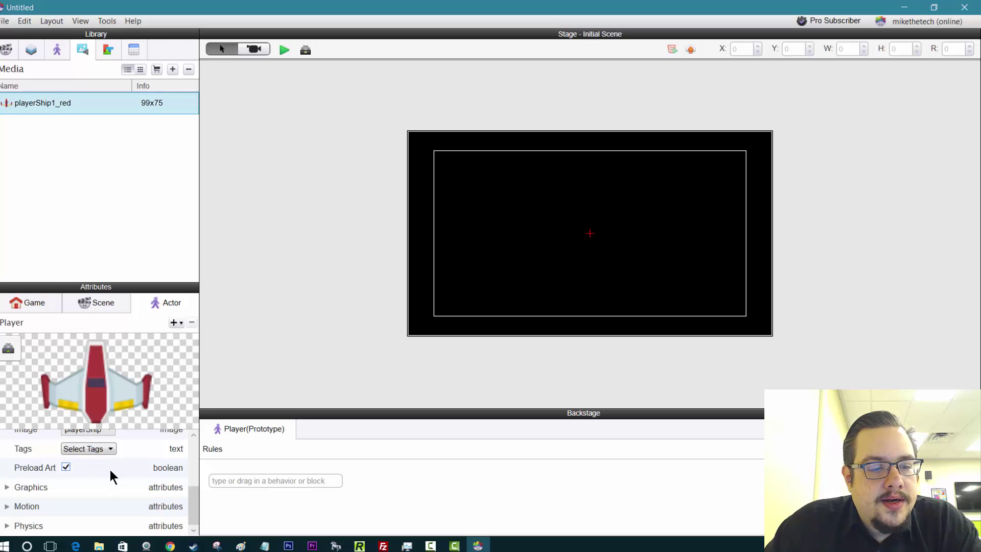
Examine the Player actor's width and height, then display the game attributes
scroll(15, 488, "up", 3)
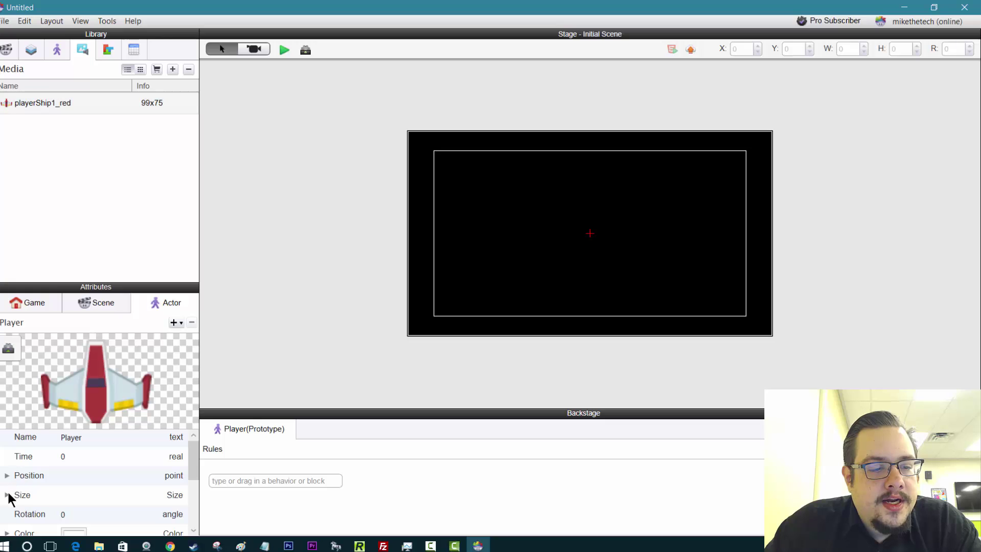
left_click(6, 494)
scroll(82, 495, "down", 2)
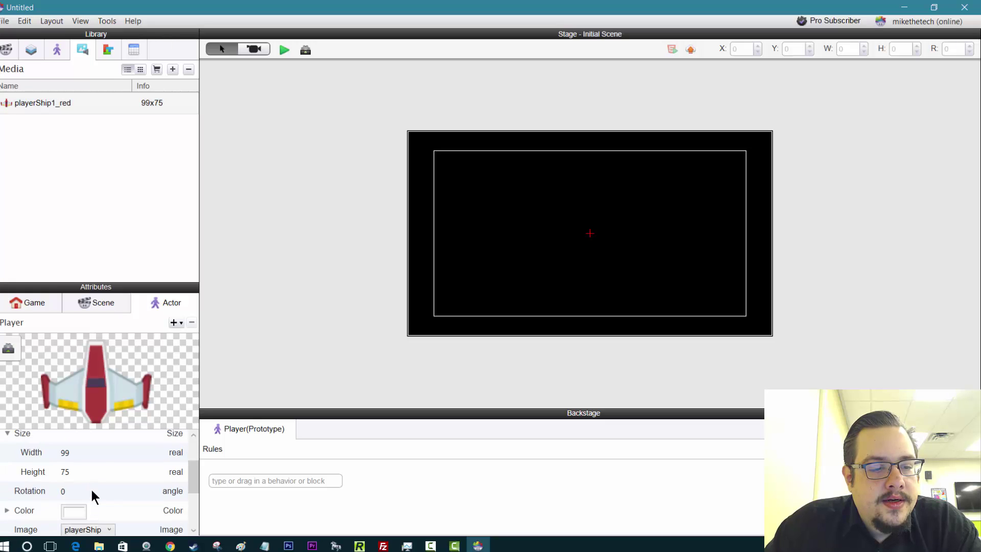
left_click(91, 451)
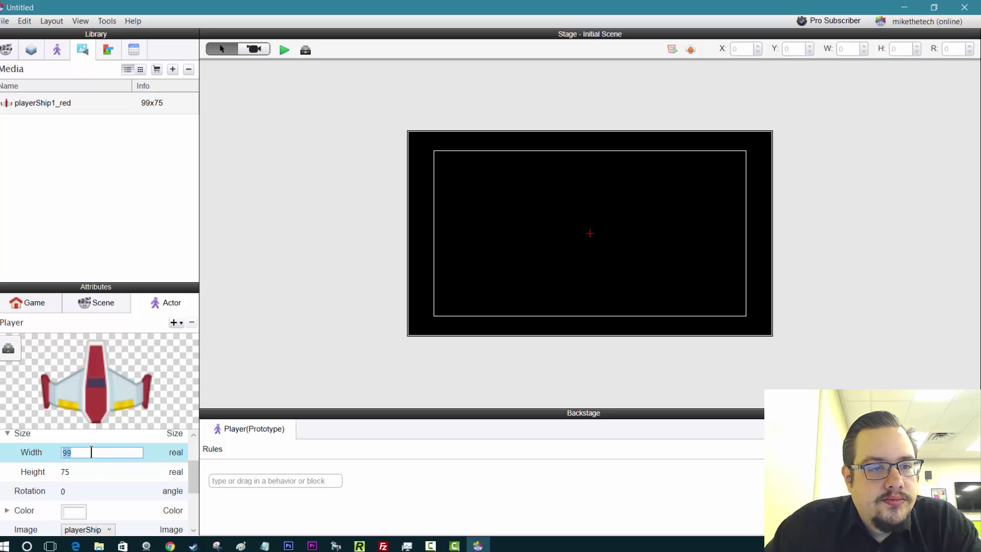
left_click(104, 308)
left_click(41, 300)
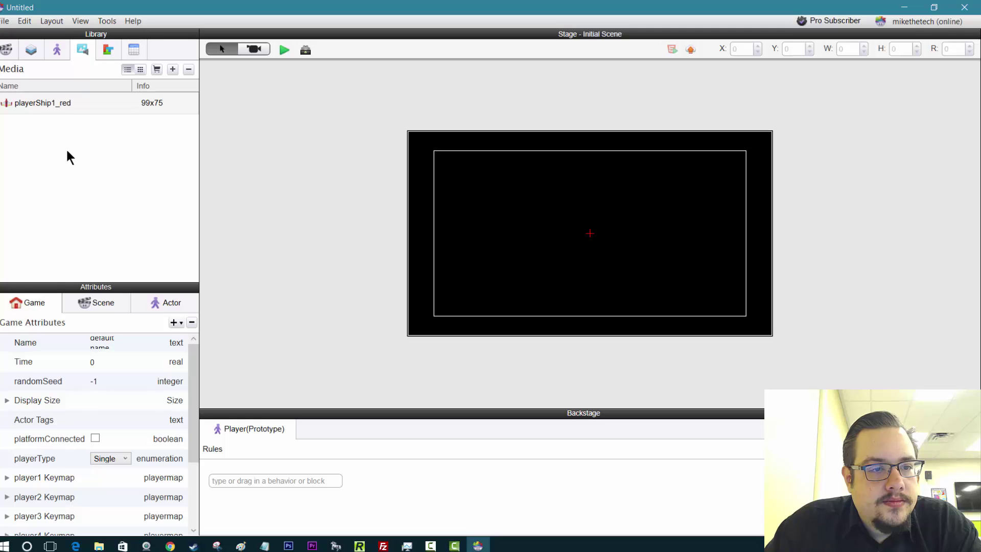
Place the Player actor near the centre of the stage, at about X 282, Y 157, and deselect it
left_click(57, 51)
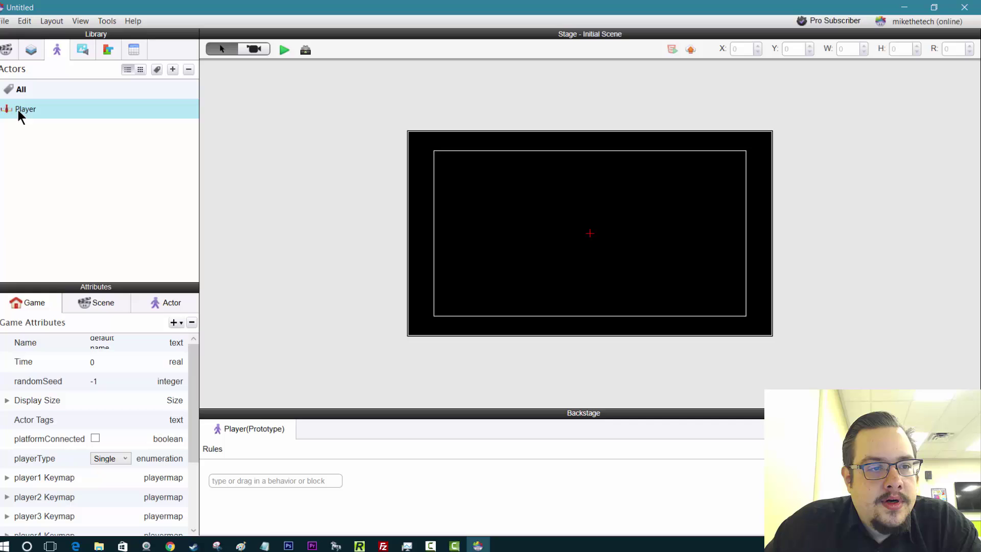
left_click_drag(18, 110, 587, 219)
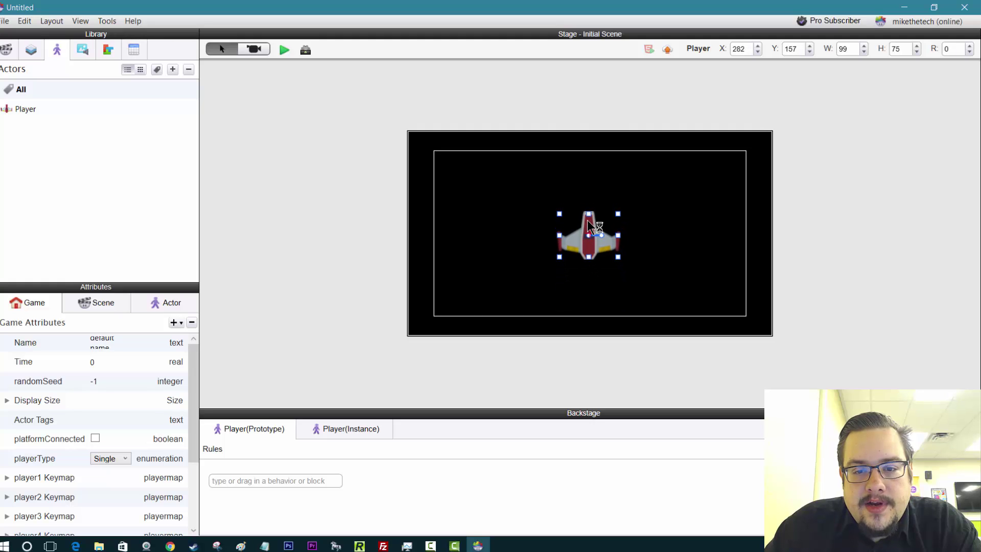
left_click(838, 224)
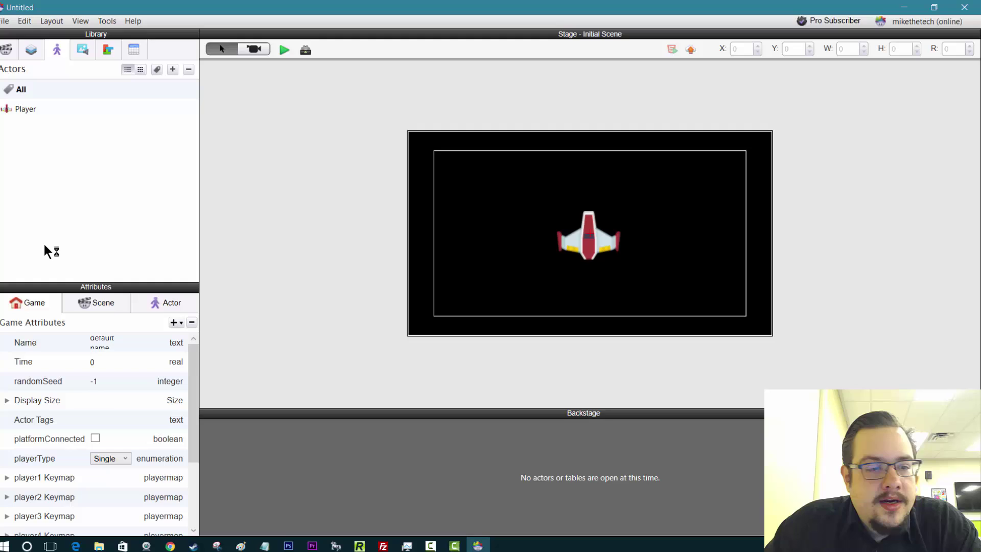
Select the Player actor's prototype and expand the Initial Scene's size attributes to check its width and height
left_click(83, 304)
double_click(36, 109)
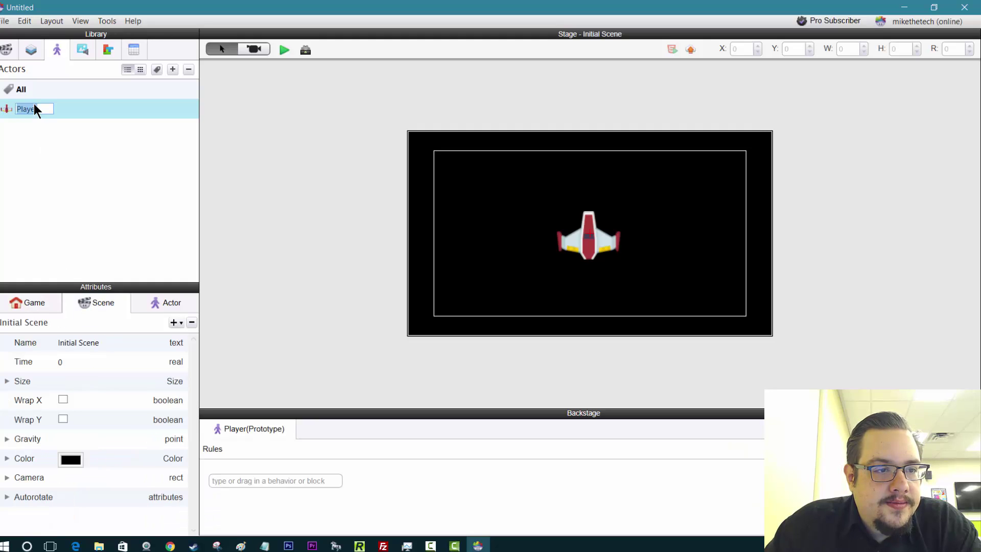
left_click(11, 110)
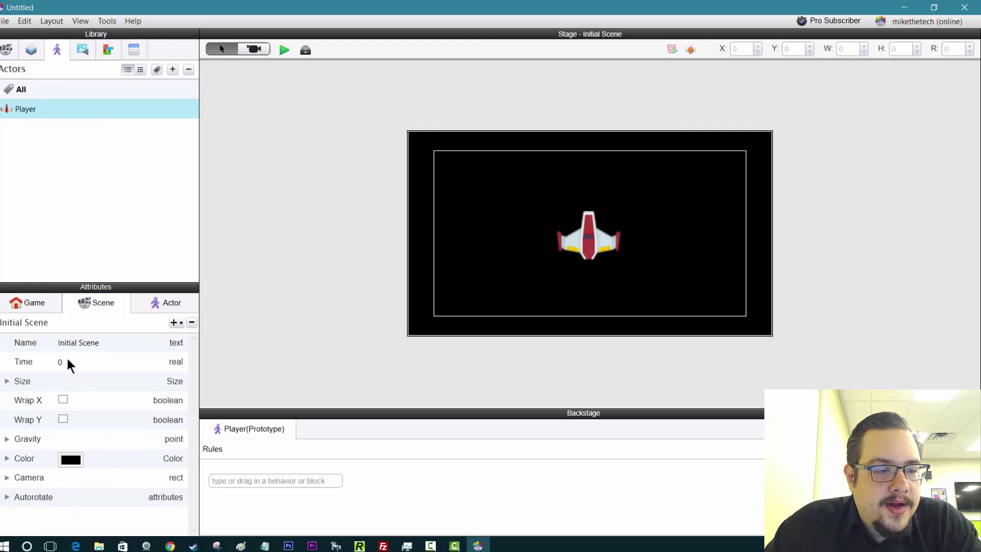
left_click(8, 381)
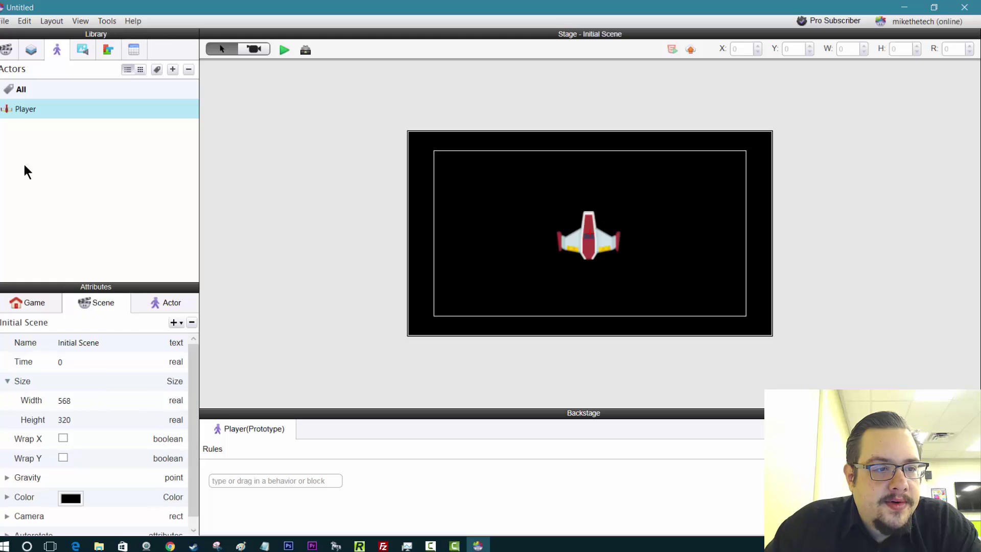
Expand the Player actor's size attributes to check its width and height, and preview the scene before returning to the editor
left_click(17, 107)
left_click(161, 302)
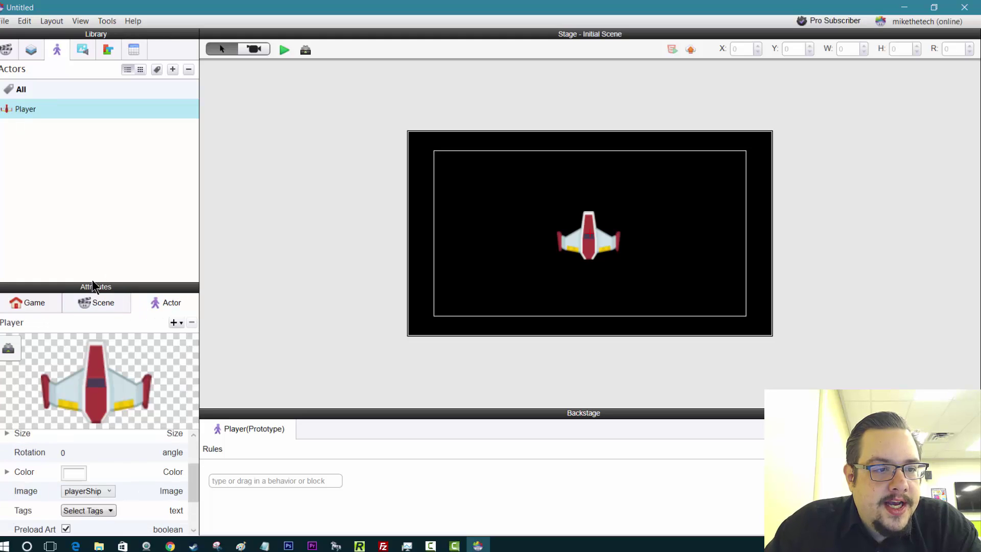
left_click(7, 433)
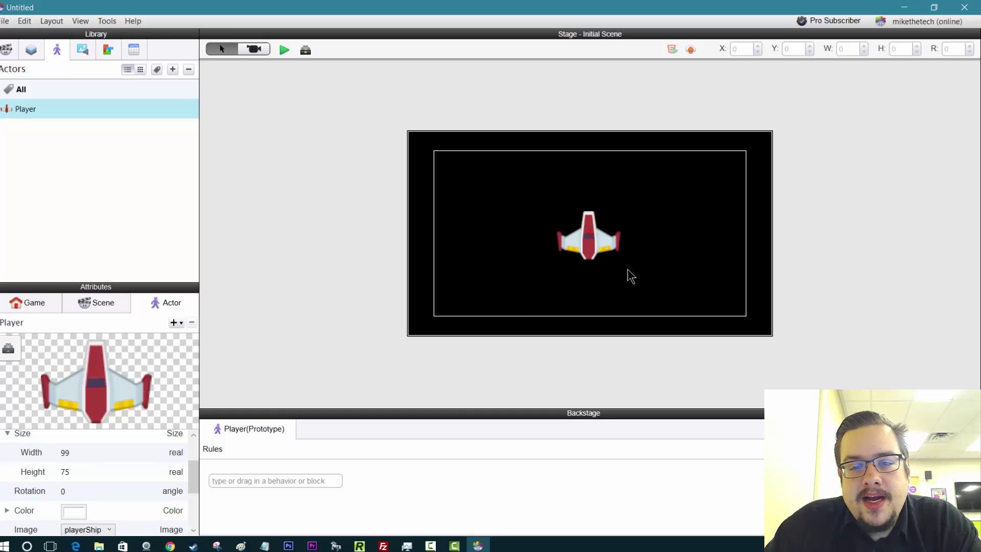
left_click(284, 50)
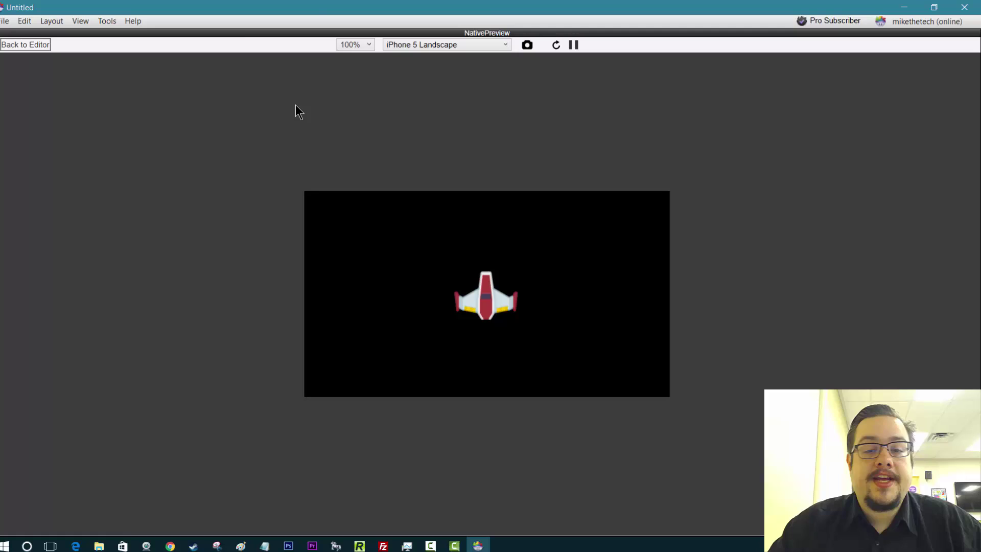
left_click(21, 44)
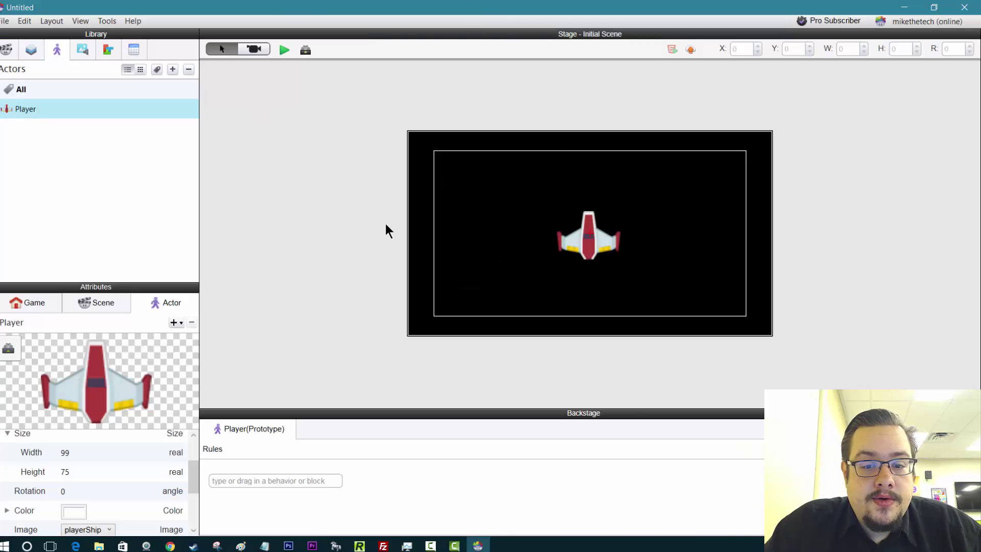
Enlarge the Backstage area and add a group named Movement to the Player prototype's rules, leaving it expanded
left_click_drag(624, 409, 613, 219)
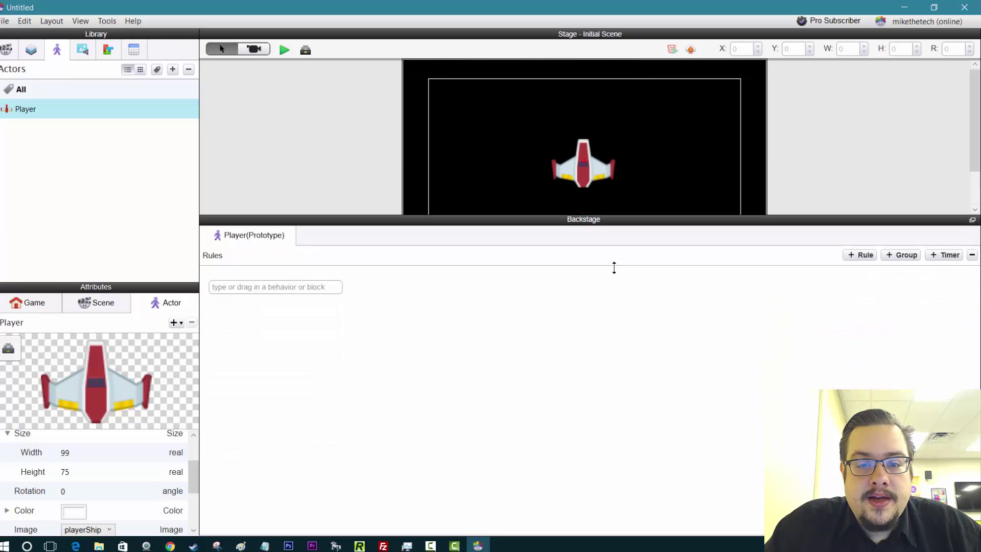
left_click_drag(614, 268, 621, 89)
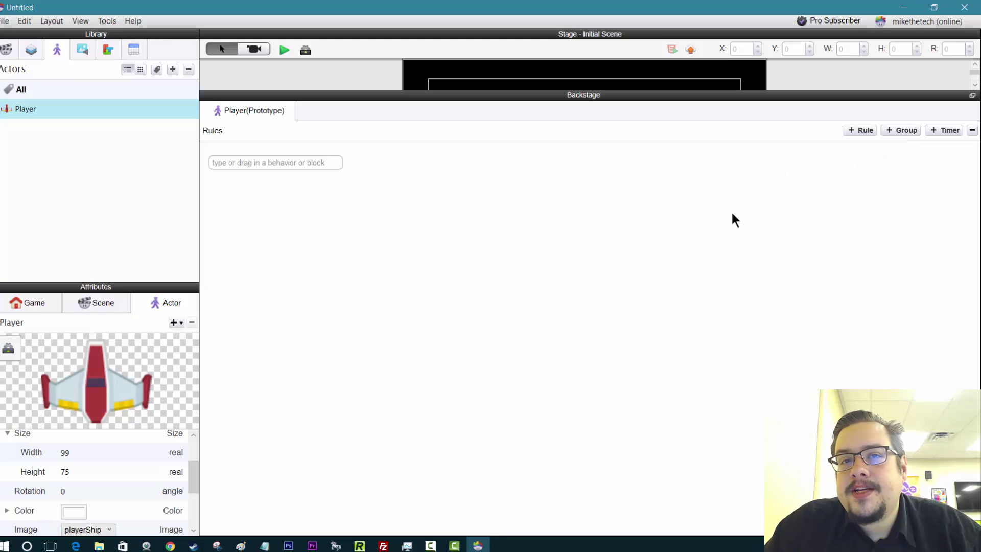
left_click(901, 130)
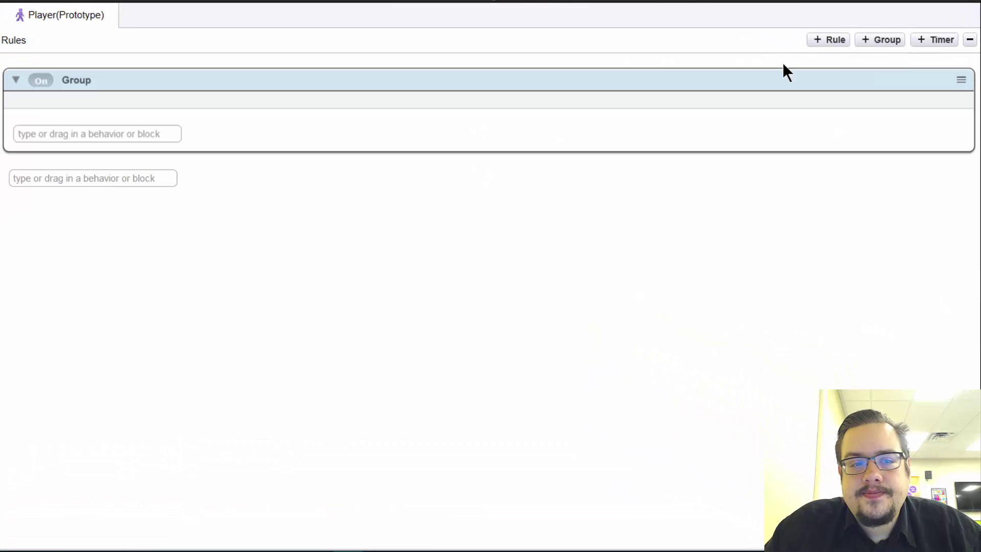
double_click(87, 79)
type("Movement")
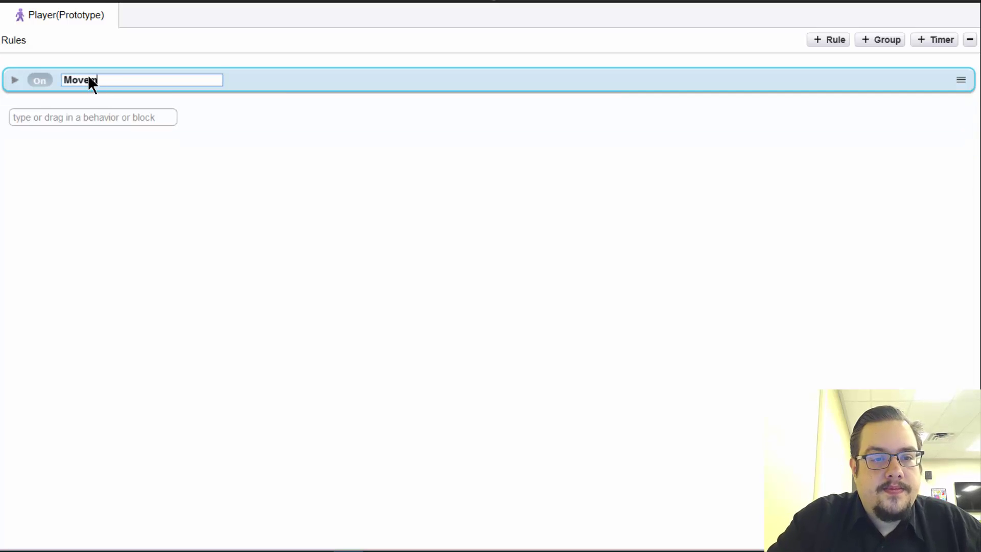
key("Return")
left_click(15, 79)
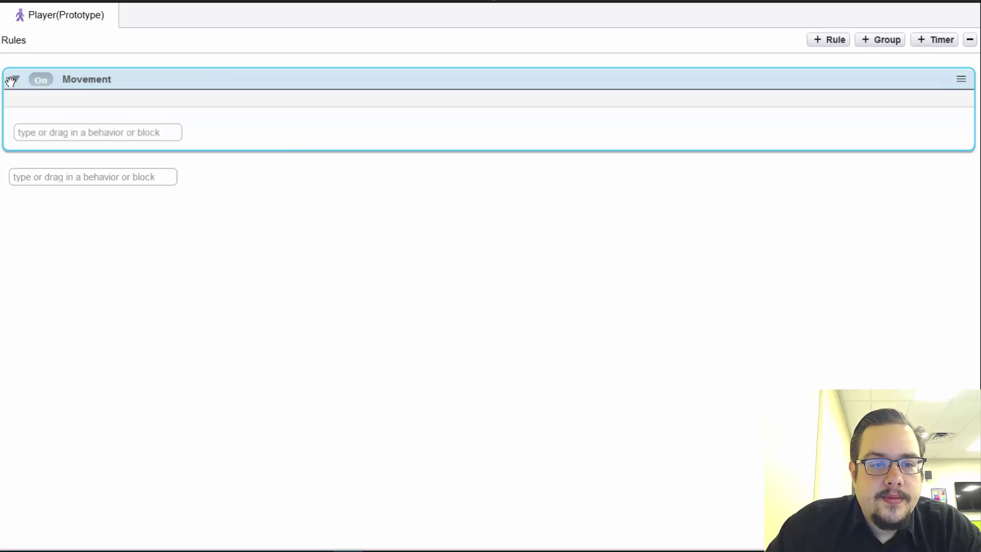
Add a new rule to the Player prototype and name it "Rule - Move Up"
left_click(834, 40)
double_click(73, 176)
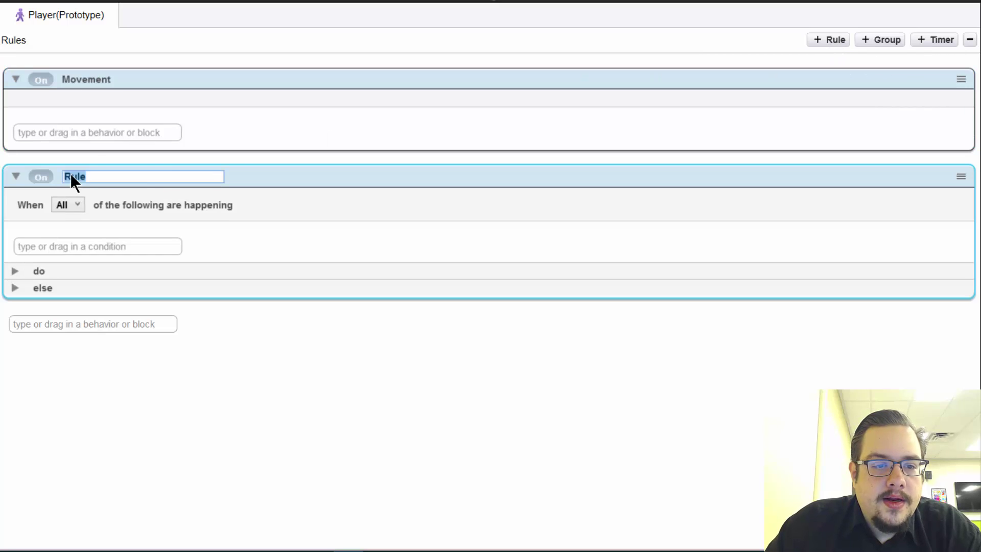
left_click(156, 177)
type("- M")
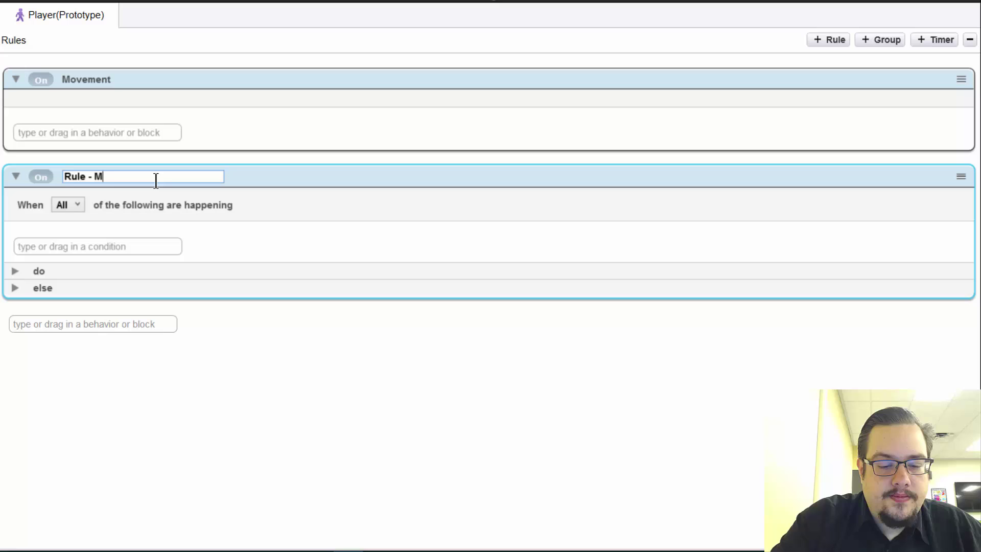
type("ove Up")
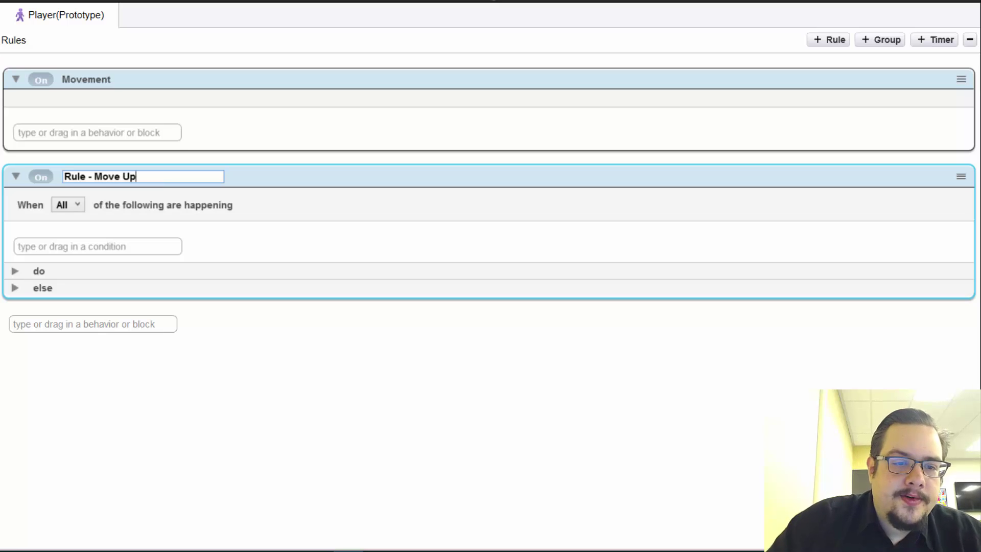
Nest the Move Up rule inside the Movement group and expand its do and else sections
left_click(239, 180)
left_click_drag(238, 179, 279, 132)
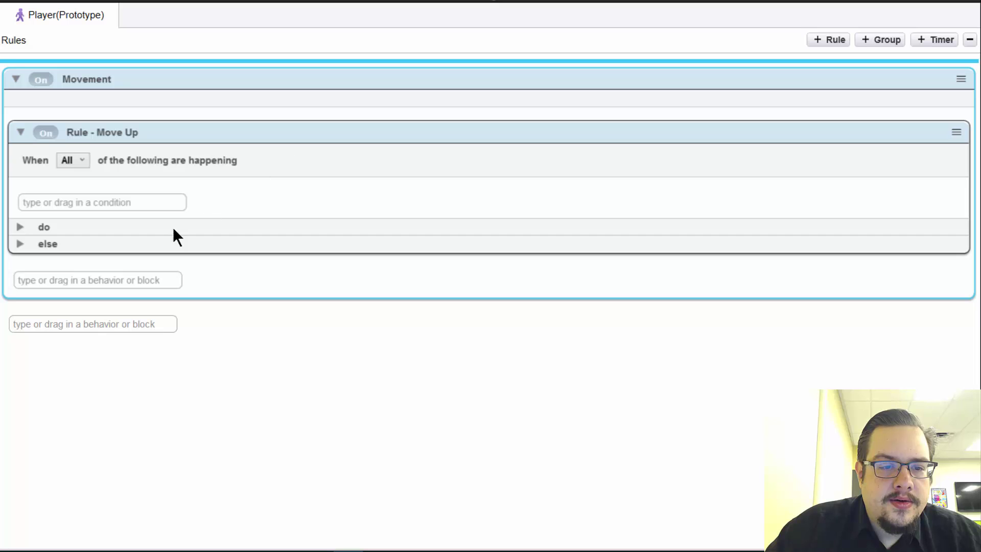
left_click(19, 225)
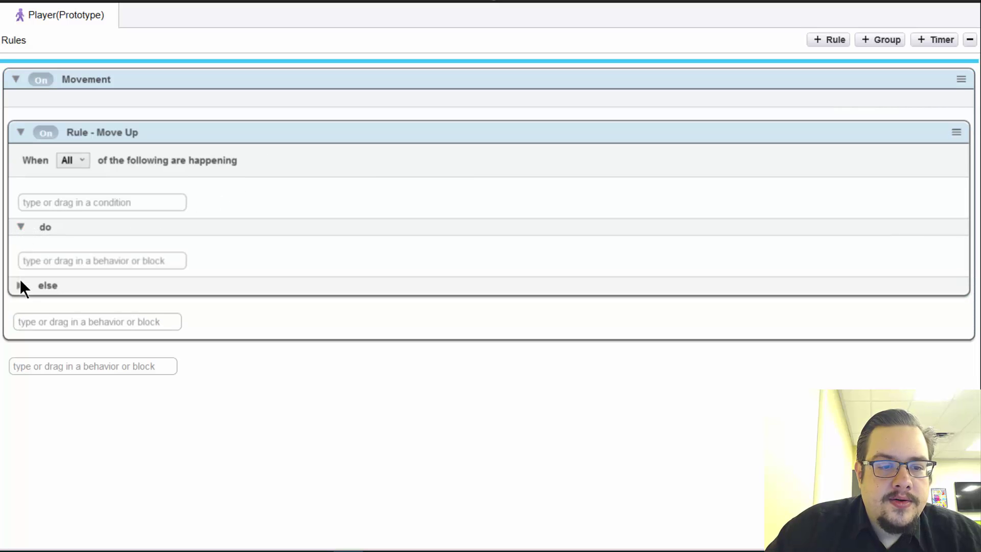
left_click(19, 283)
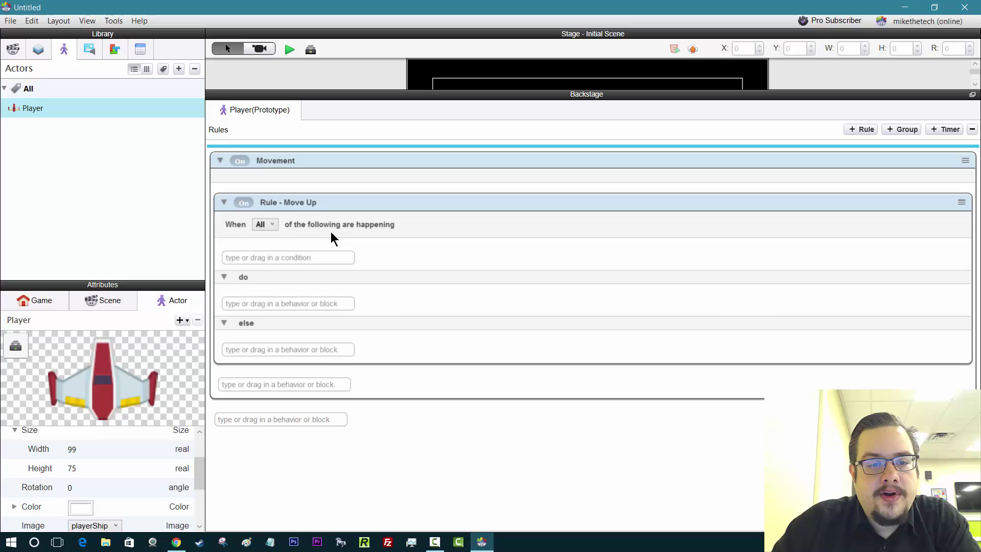
Add a Key condition to the Move Up rule that triggers when the W key is down
left_click(312, 257)
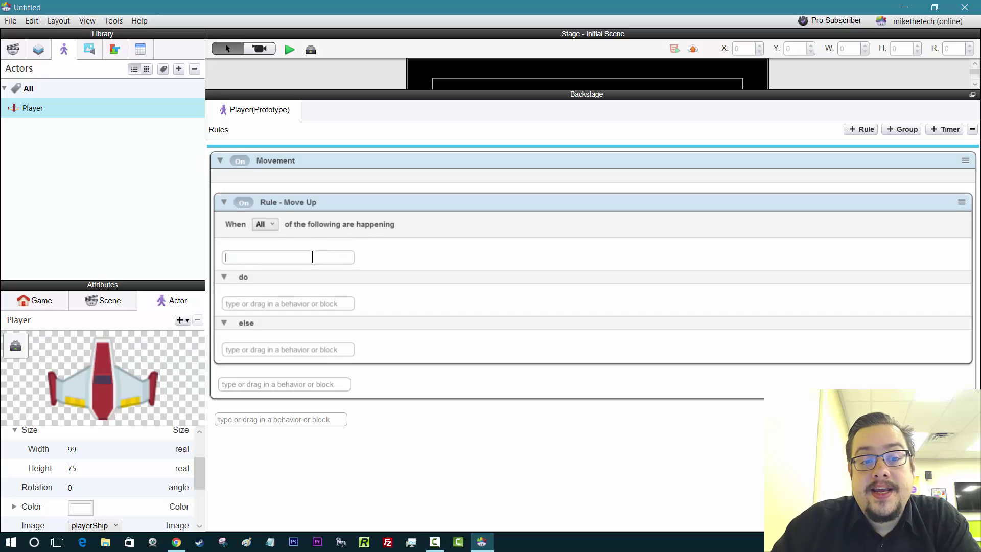
left_click(91, 48)
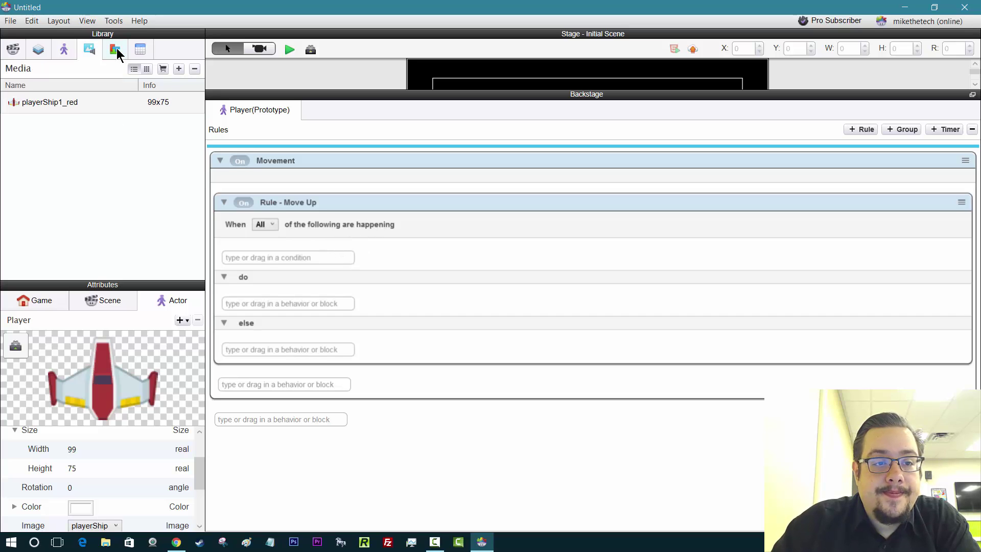
left_click(117, 48)
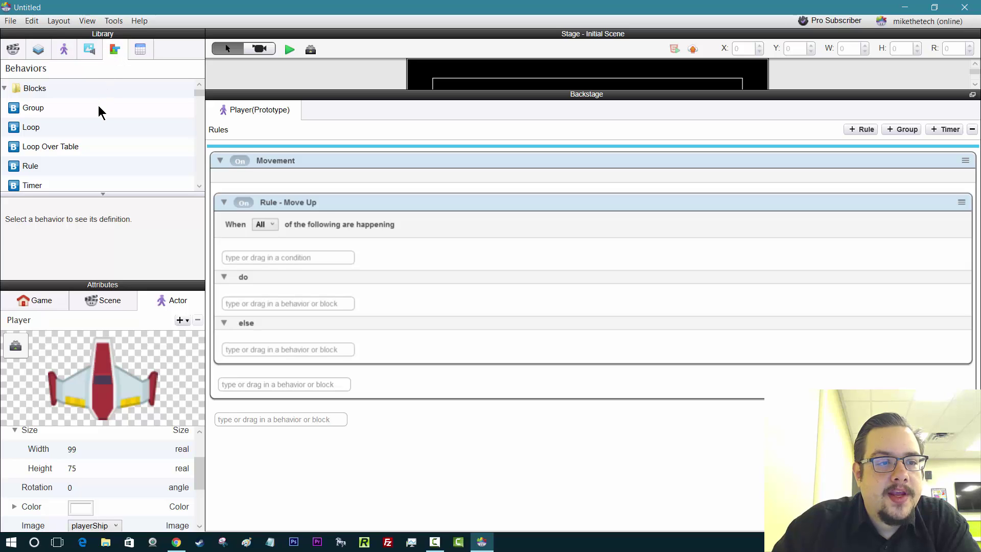
scroll(99, 109, "down", 3)
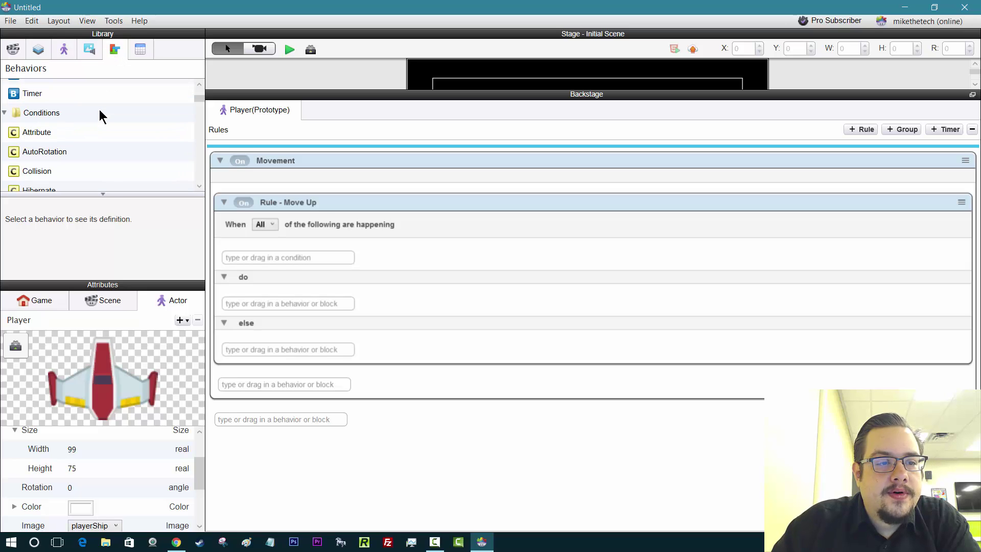
scroll(99, 116, "down", 1)
left_click(43, 179)
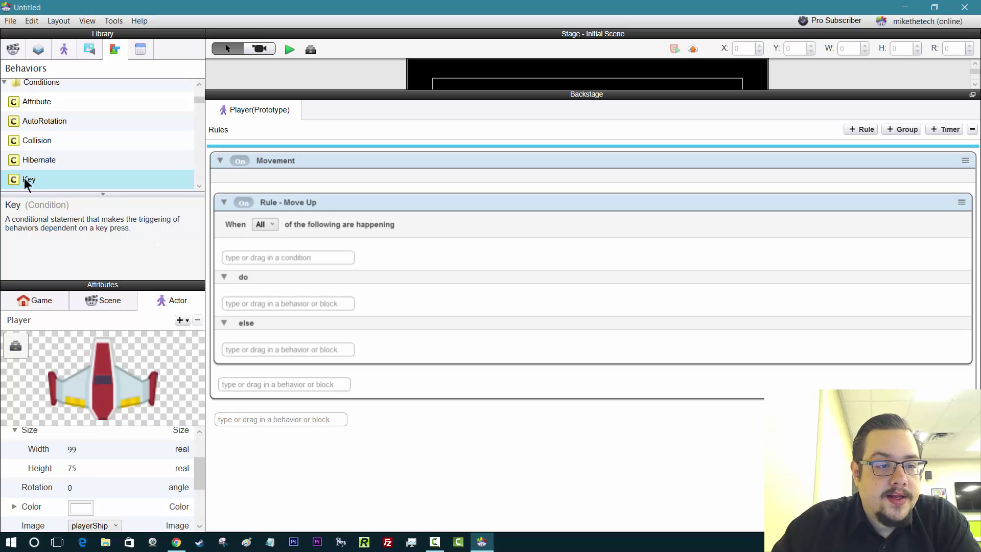
left_click_drag(24, 178, 357, 255)
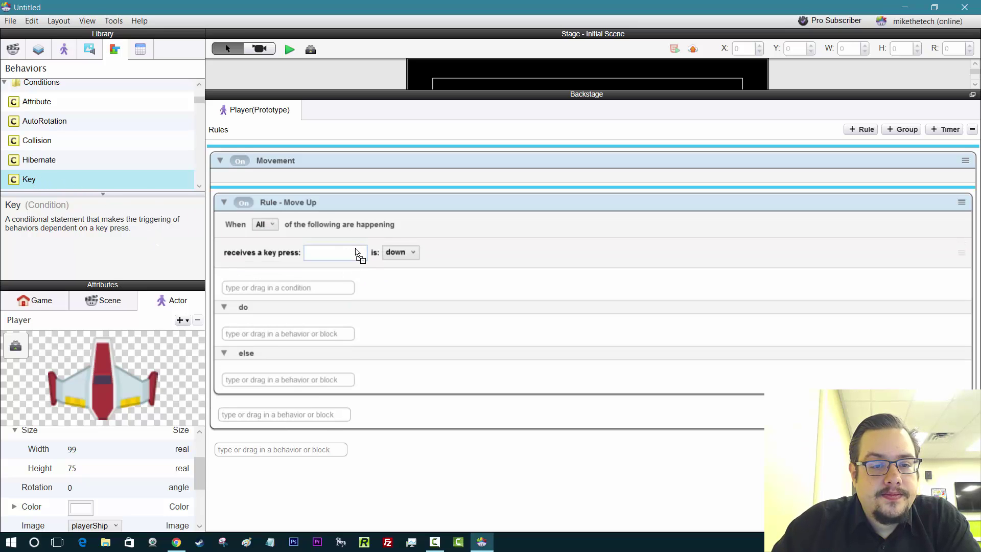
left_click(340, 253)
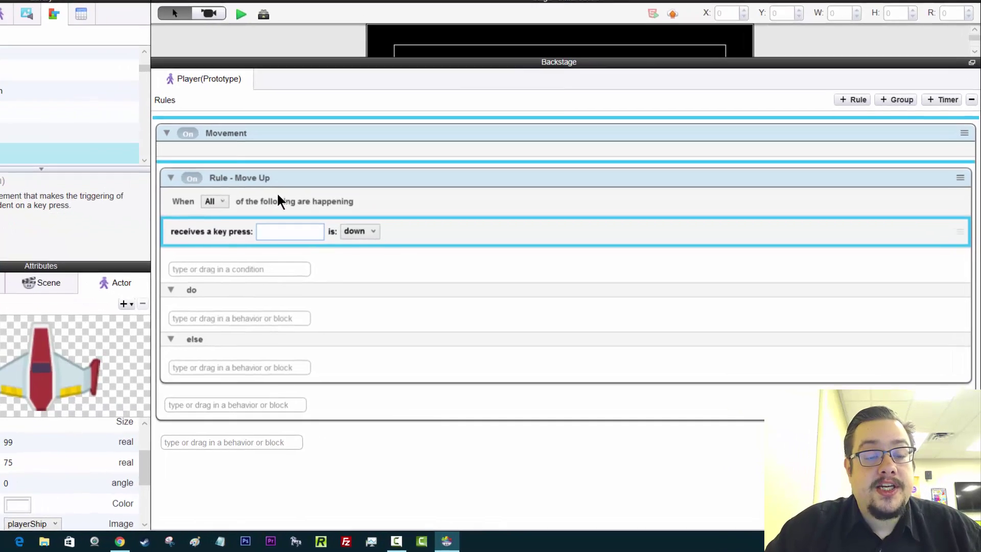
type("W")
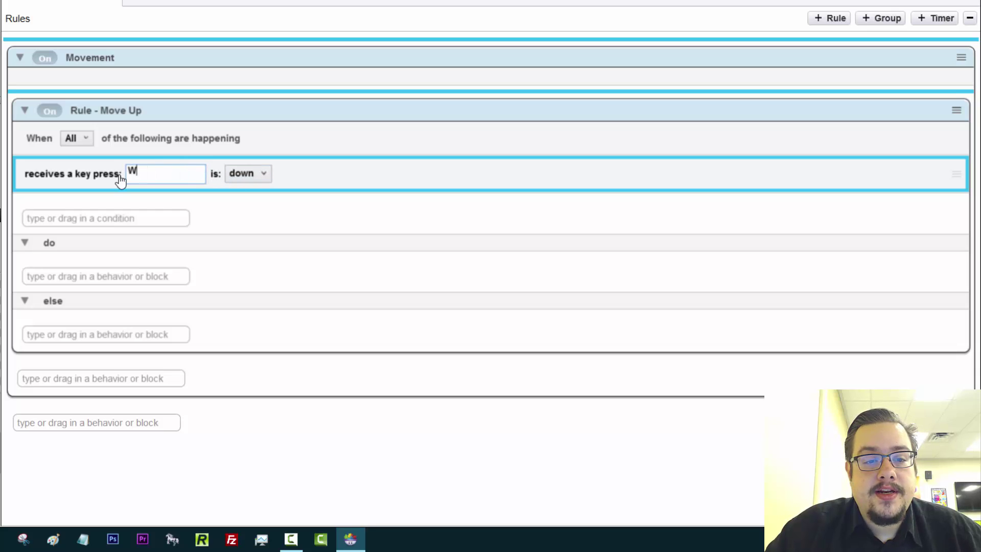
left_click(244, 175)
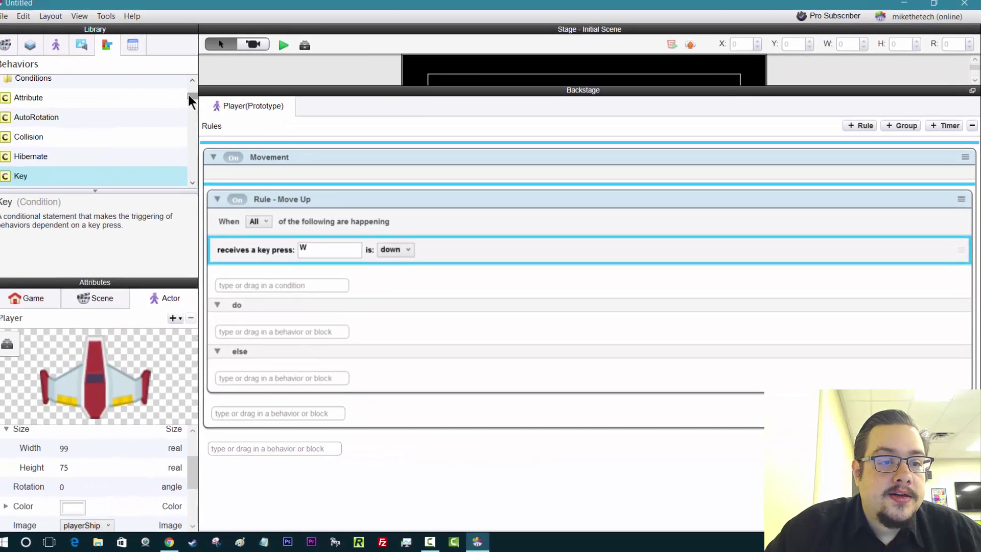
Add a Move behavior and place it in the do section of the Move Up rule
left_click_drag(191, 98, 193, 137)
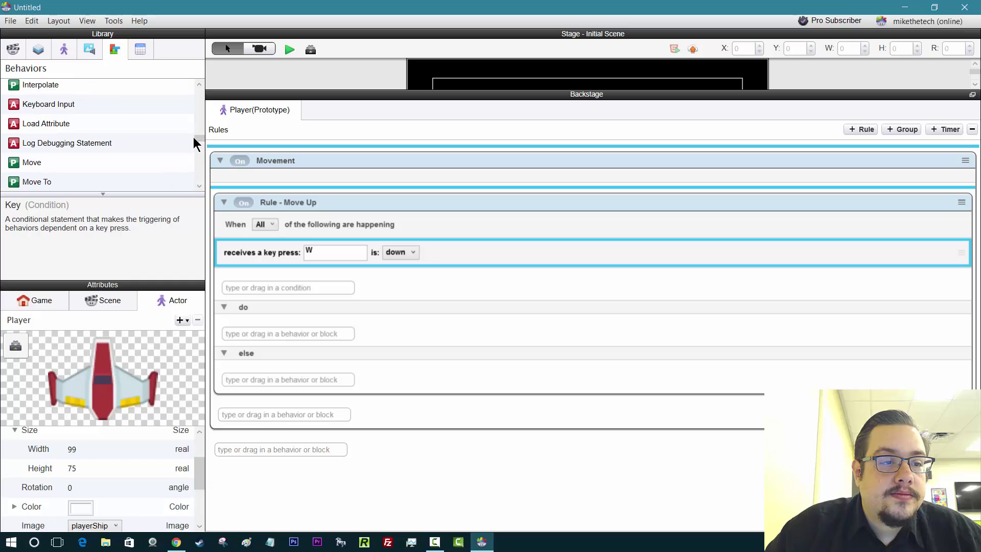
left_click(51, 161)
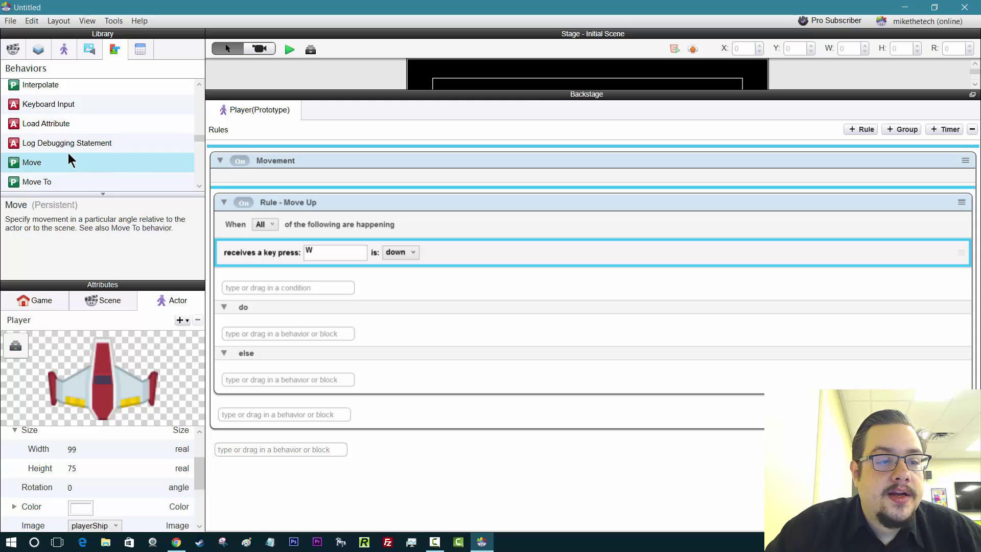
left_click_drag(35, 161, 237, 319)
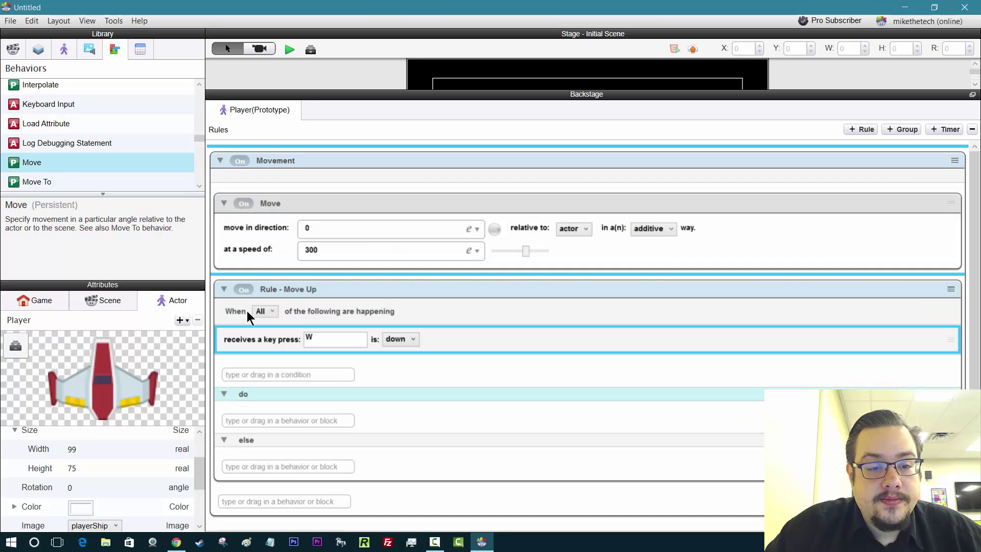
left_click_drag(288, 209, 283, 422)
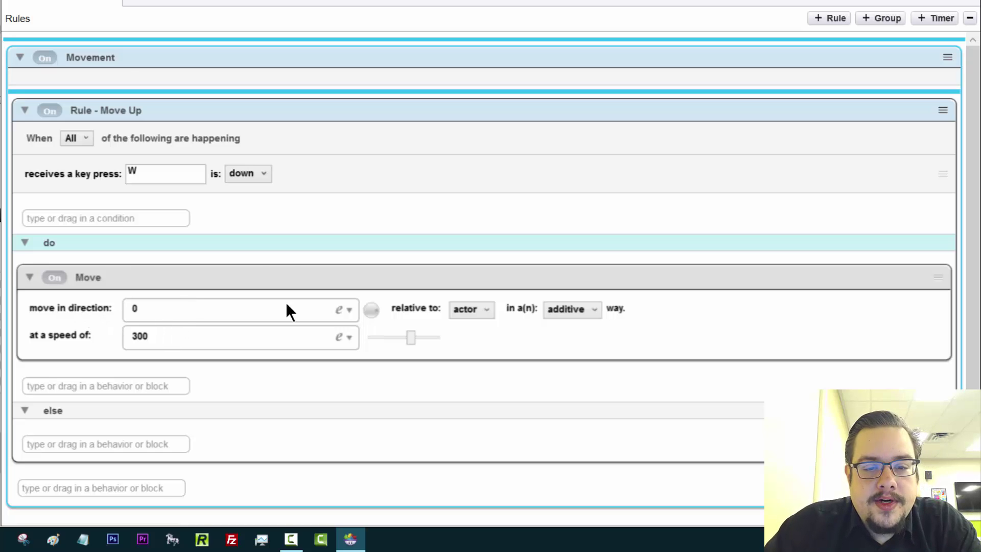
Set the Move behavior's direction to 90 in the Move Up rule
left_click(377, 310)
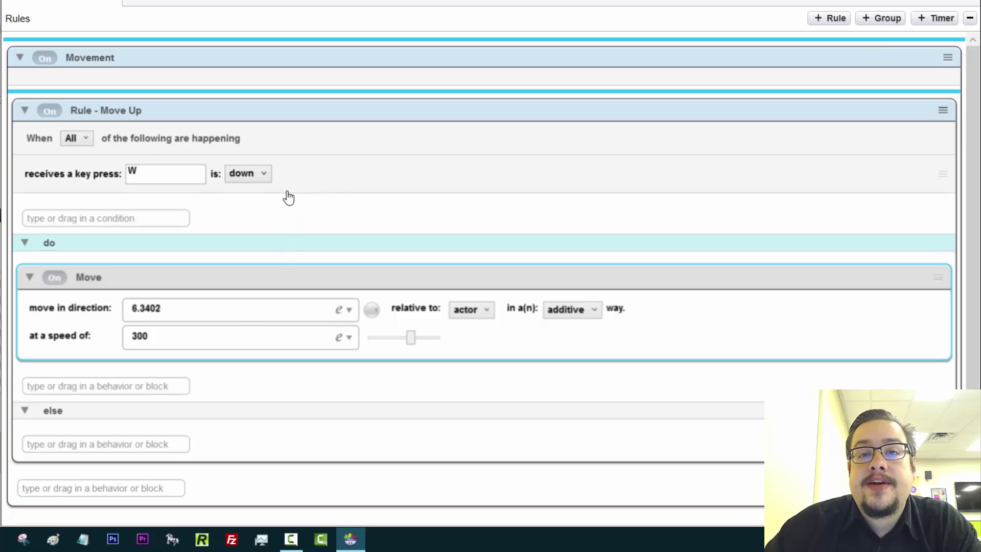
left_click_drag(374, 307, 380, 161)
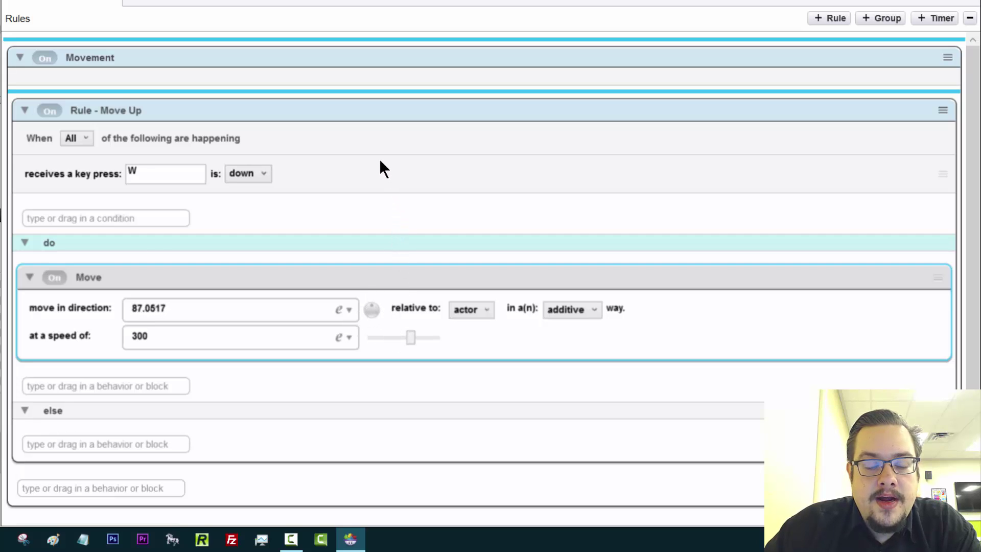
double_click(136, 306)
type("90")
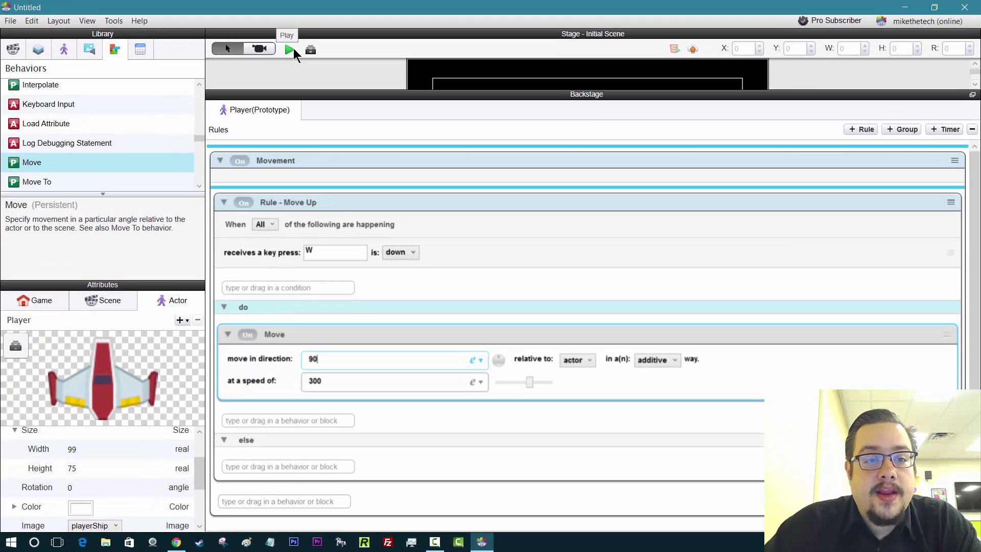
Preview the scene to test the ship's upward movement, then return to the editor and collapse the Movement group
left_click(289, 50)
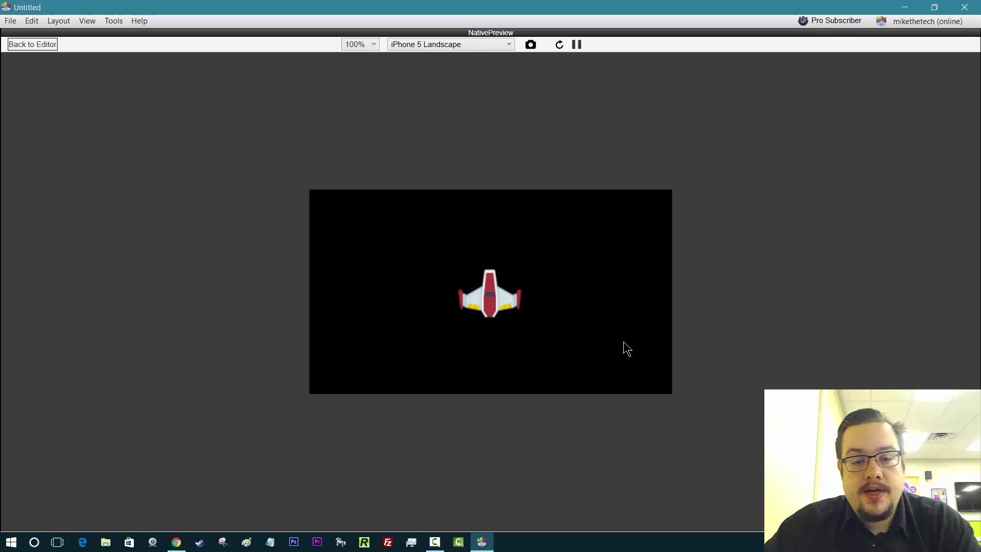
key("Up")
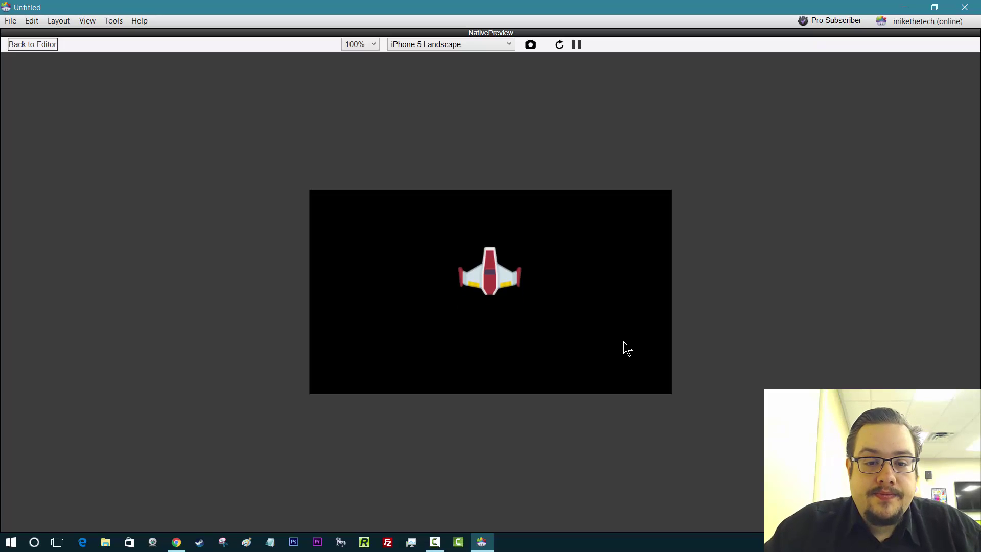
key("Up")
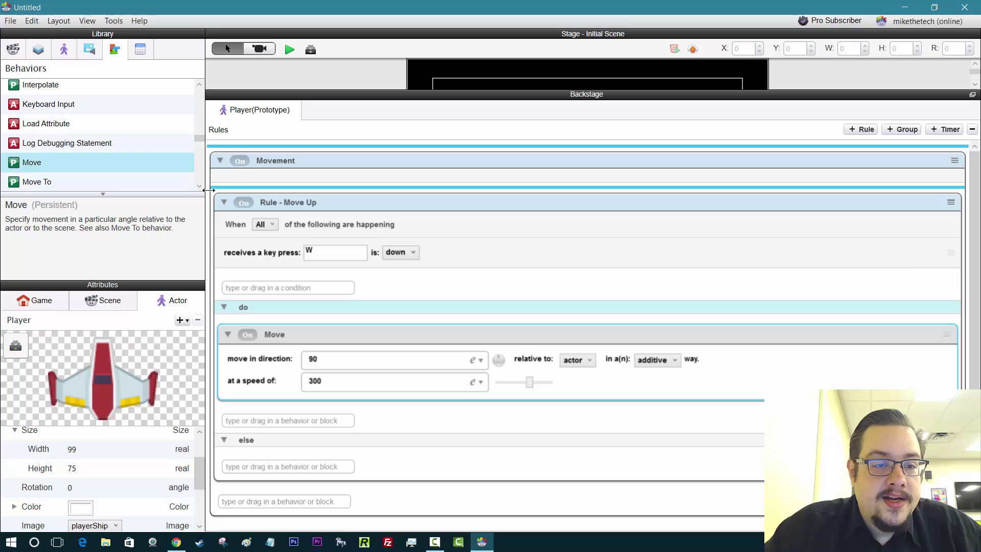
left_click(220, 161)
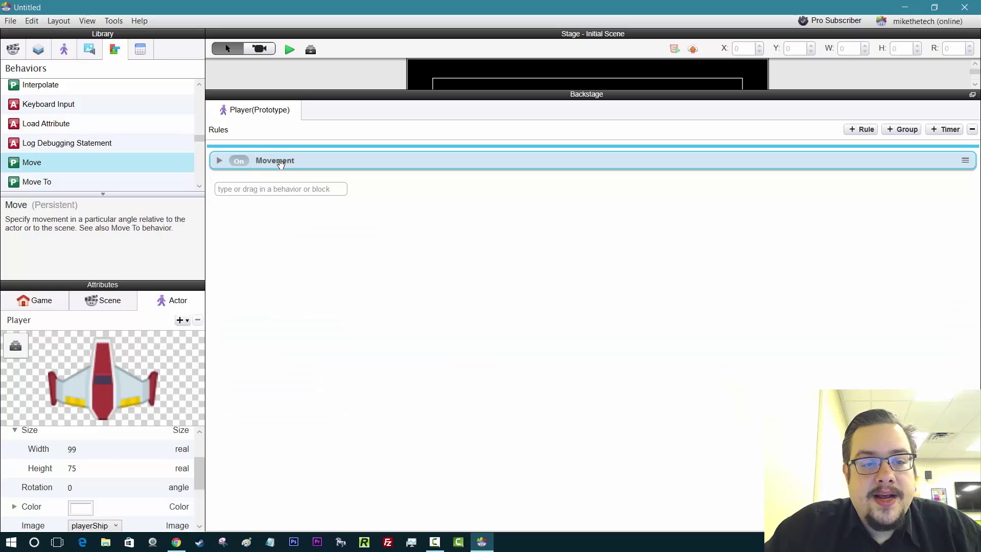
Expand the Movement group and collapse the Move Up rule inside it
left_click(220, 161)
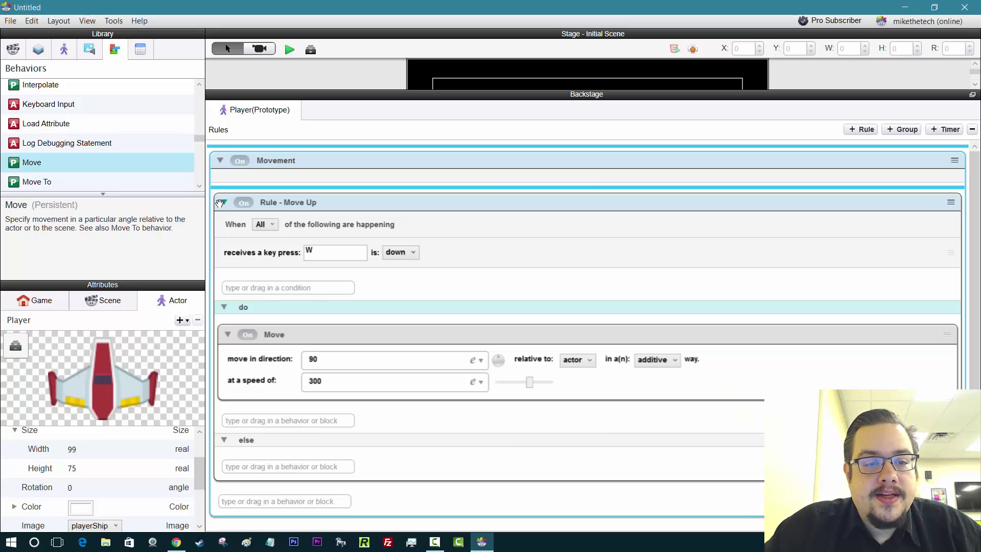
left_click(223, 202)
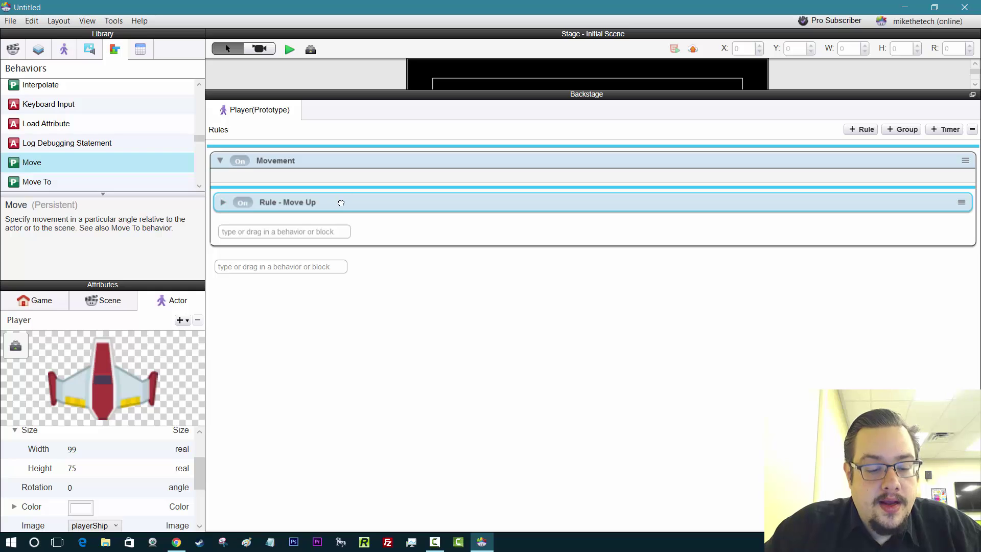
key("ctrl+z")
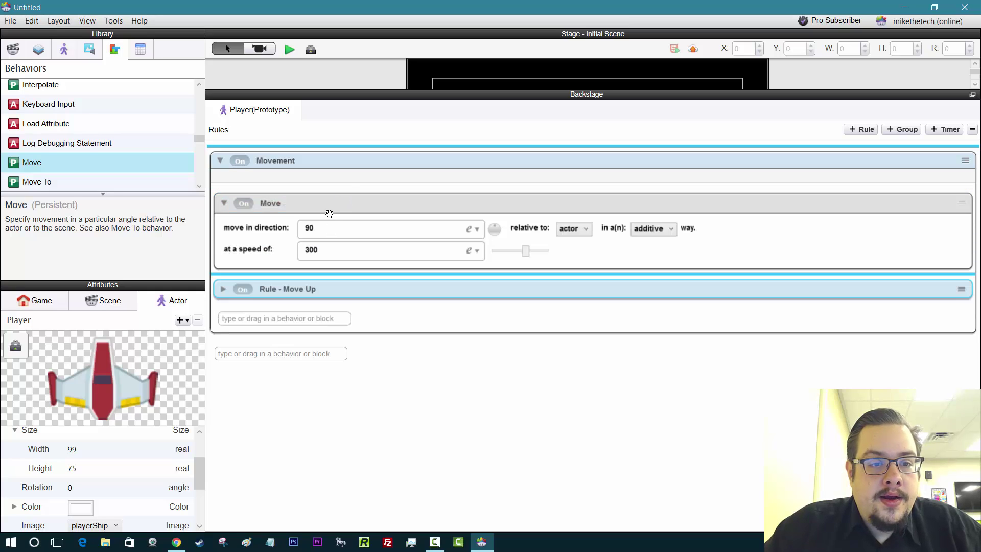
key("ctrl+y")
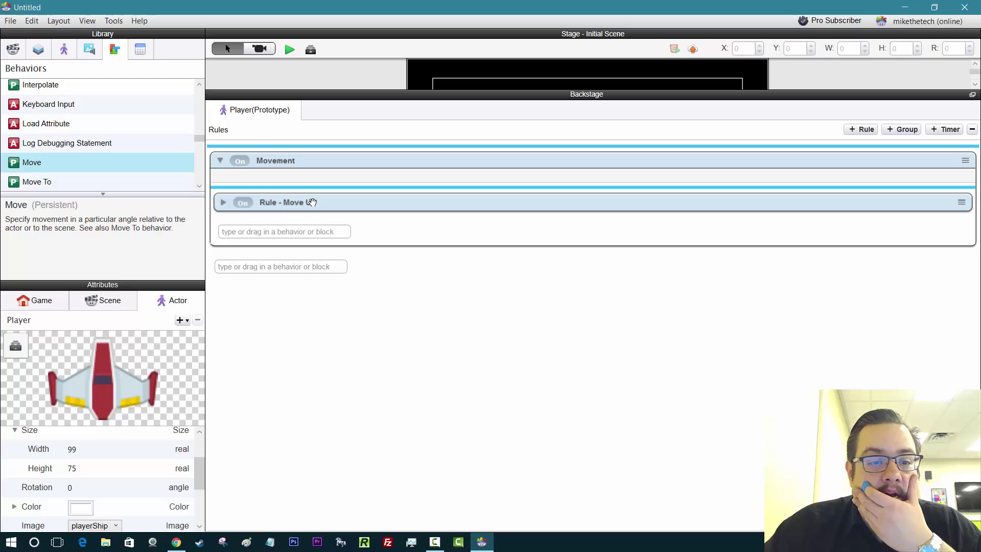
Add a new rule below Move Up inside the Movement group, with a Key condition for the S key being down
left_click(865, 131)
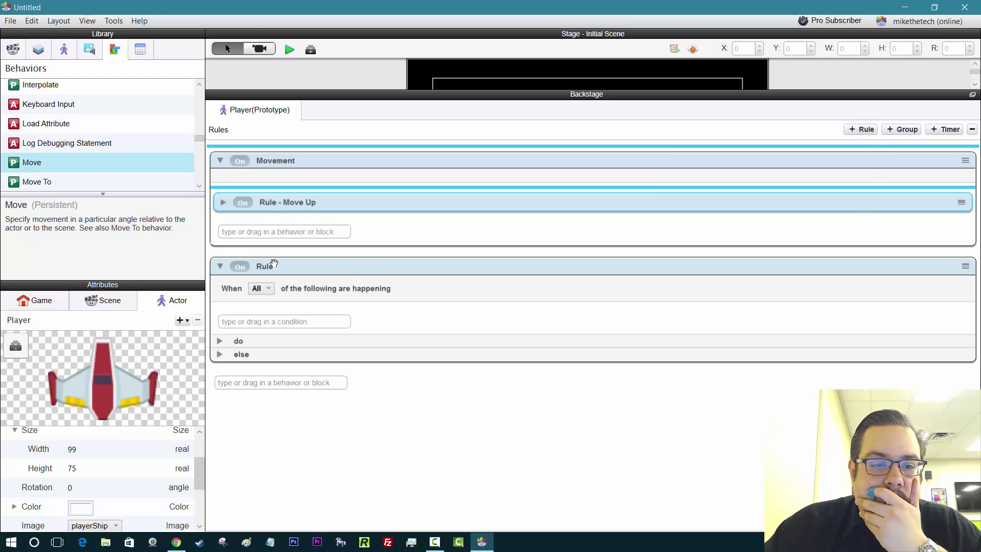
left_click_drag(276, 265, 284, 232)
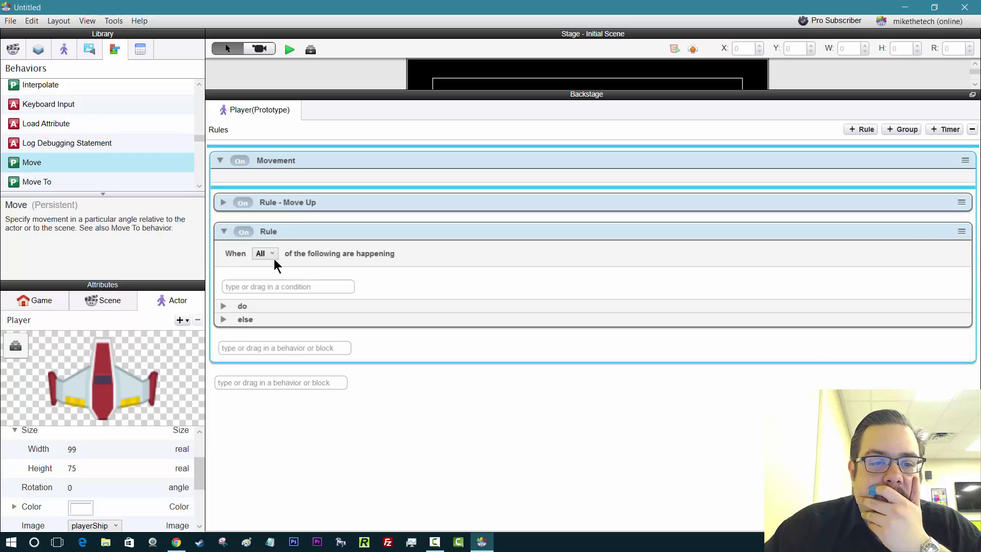
left_click(281, 284)
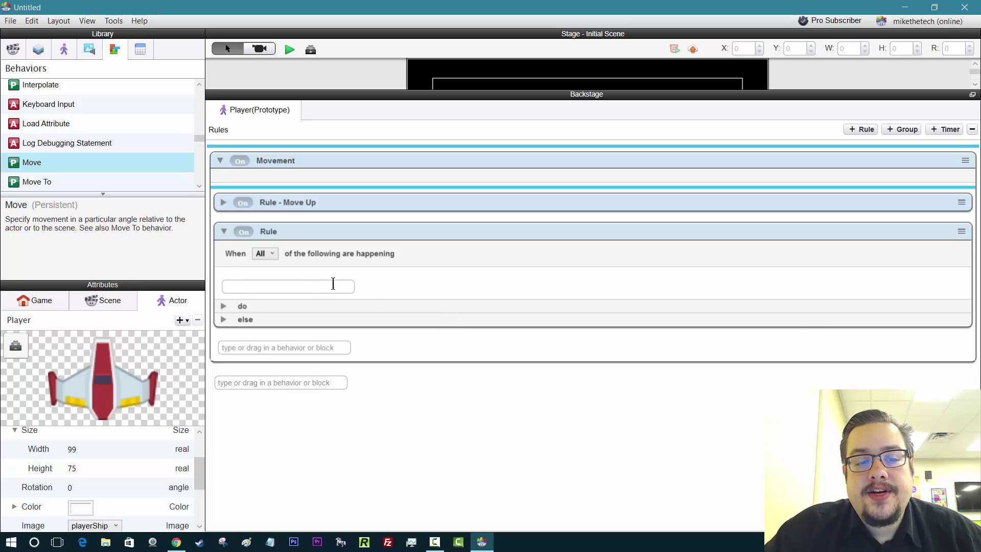
left_click(387, 287)
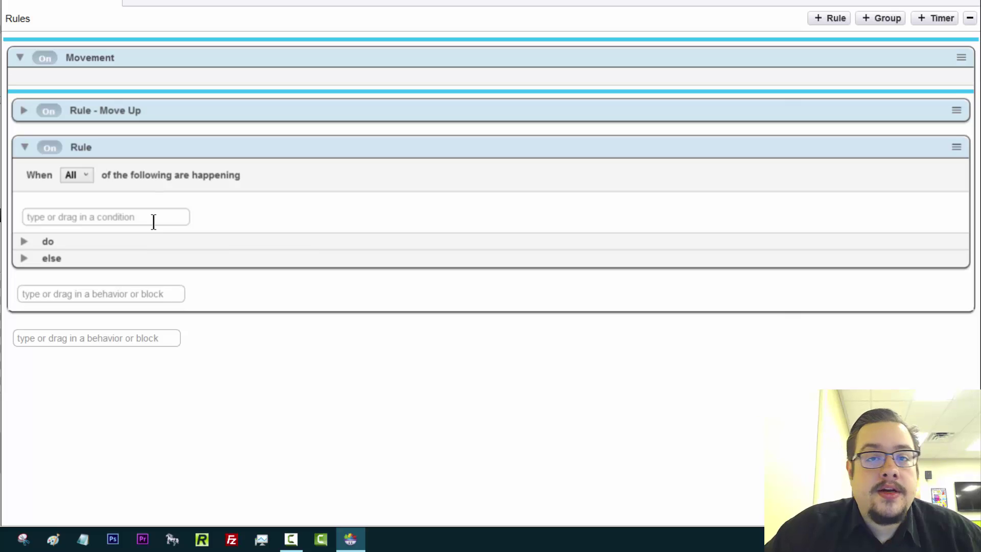
left_click(153, 216)
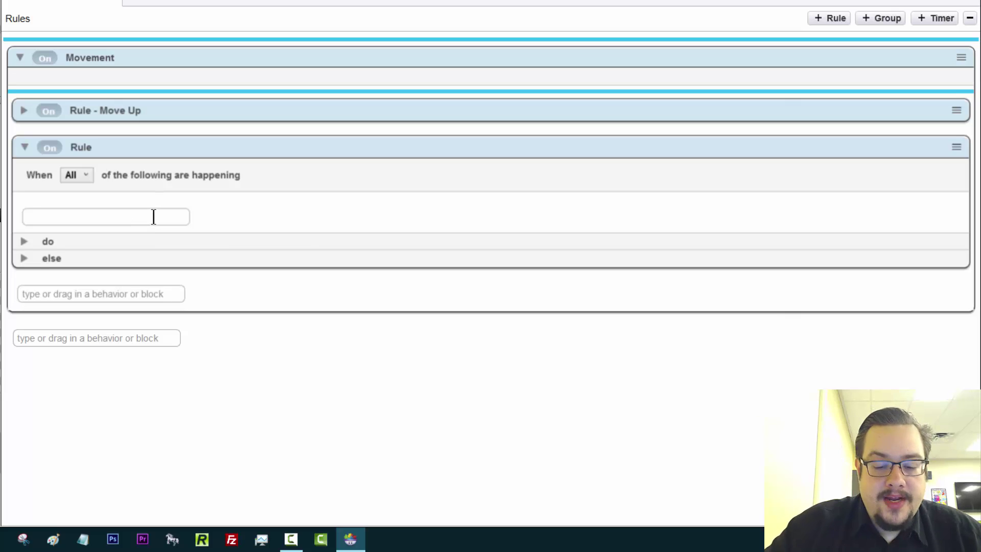
type("key")
key("Return")
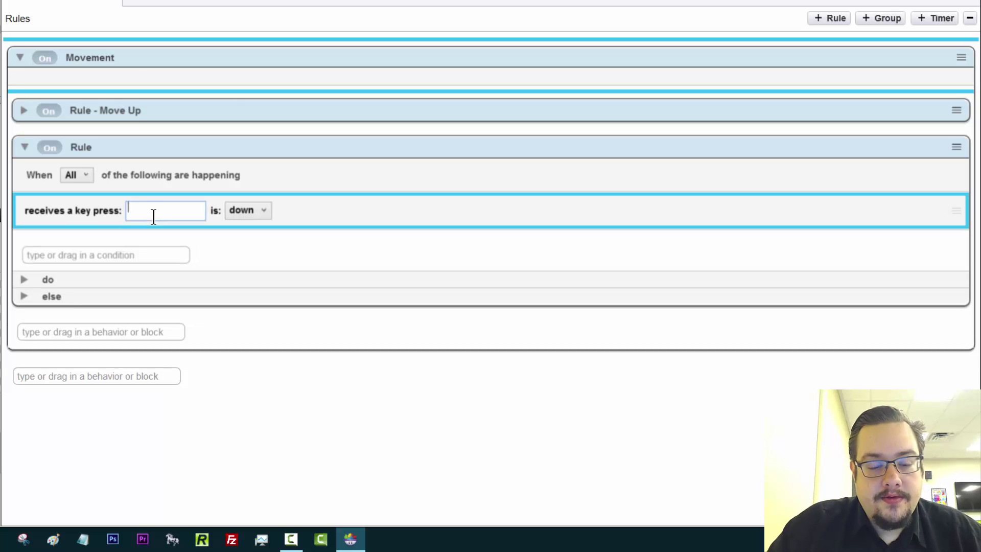
type("S")
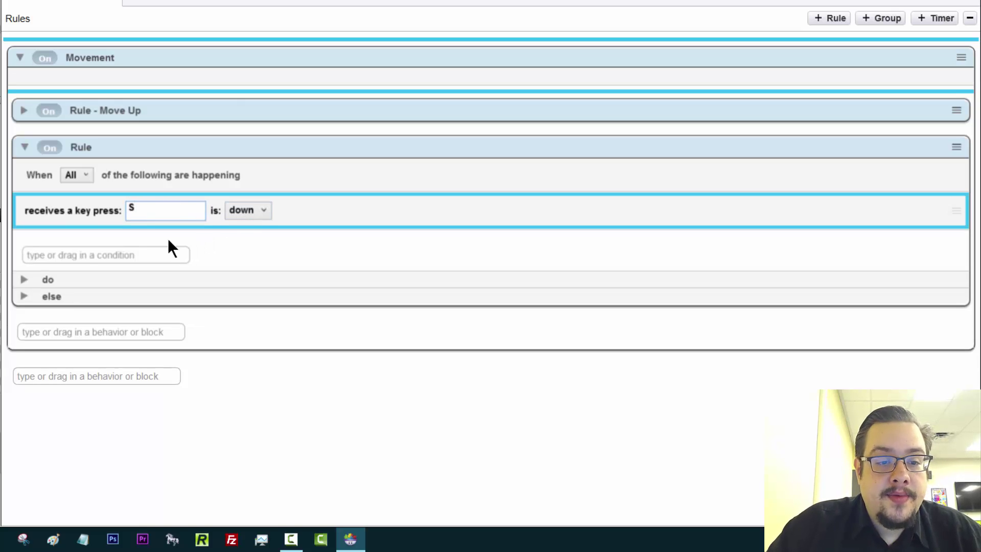
Add a Move behavior to the do section of the S key rule and set its direction to 270
left_click(23, 280)
left_click(92, 312)
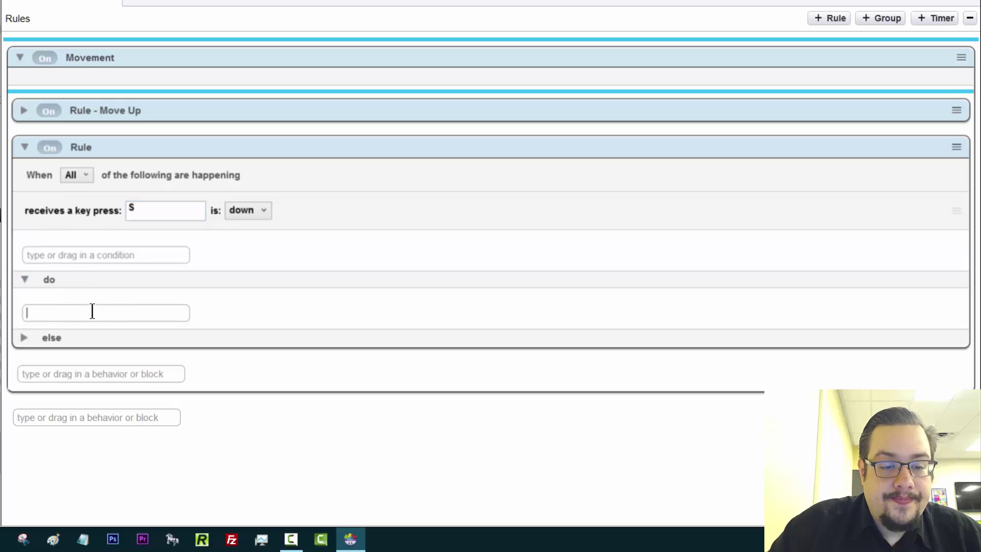
type("Move")
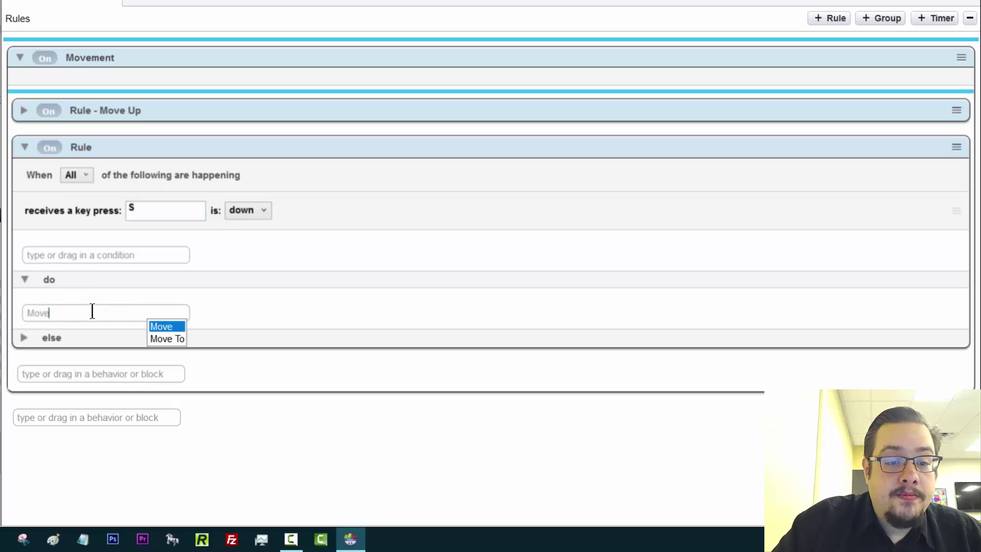
left_click(158, 325)
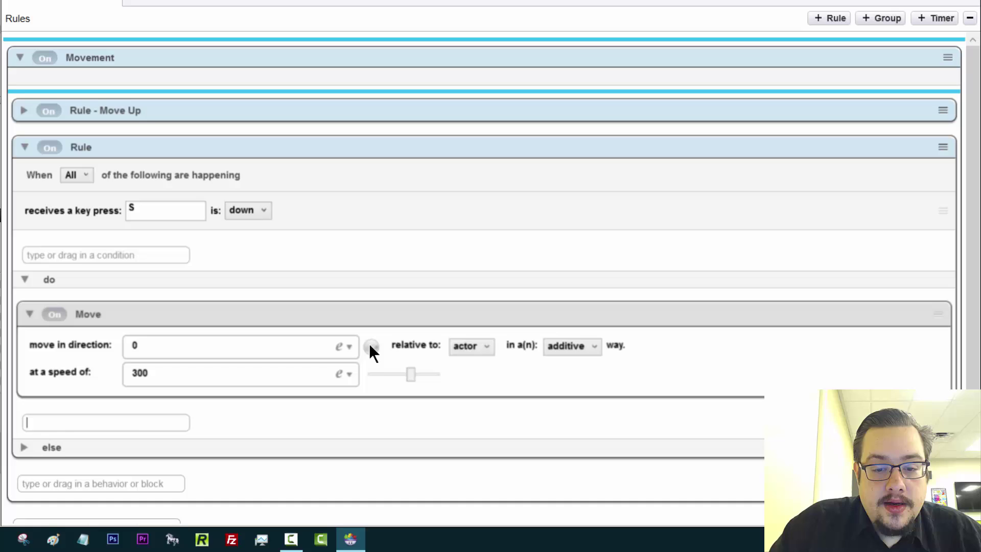
left_click_drag(368, 343, 379, 382)
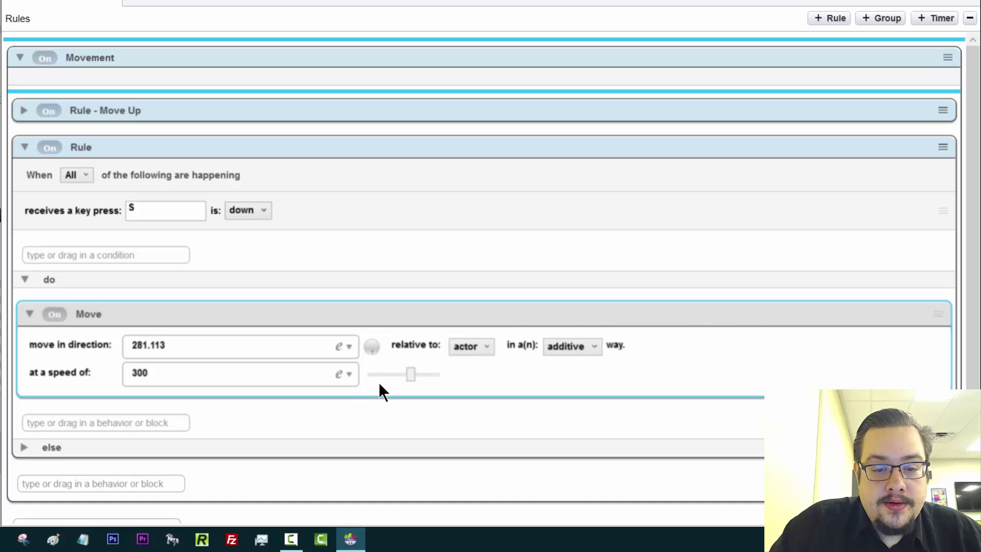
left_click_drag(206, 348, 36, 347)
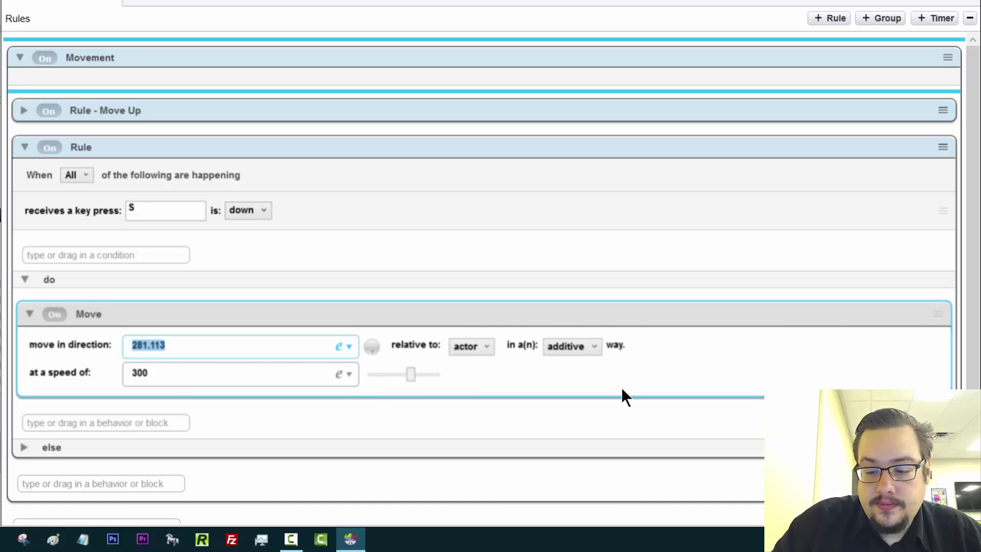
type("270")
left_click(247, 377)
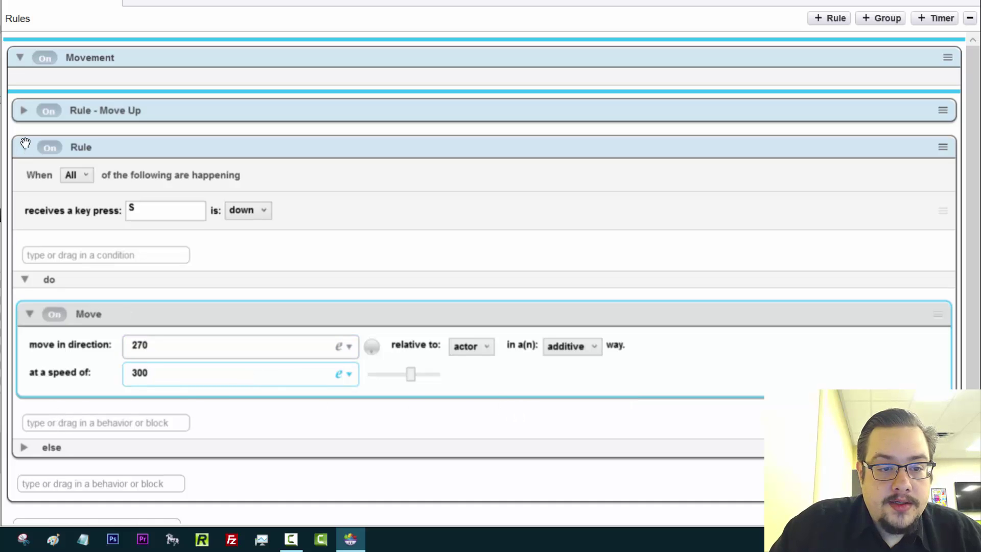
Rename the S key rule to "Rule - Move Down" and collapse it
double_click(83, 147)
left_click(103, 147)
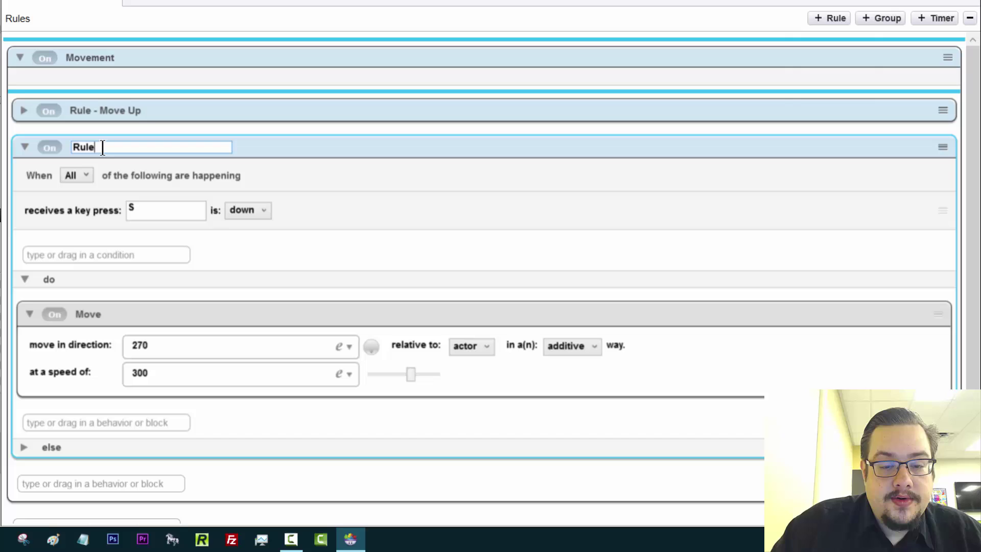
type("- Move DOwn")
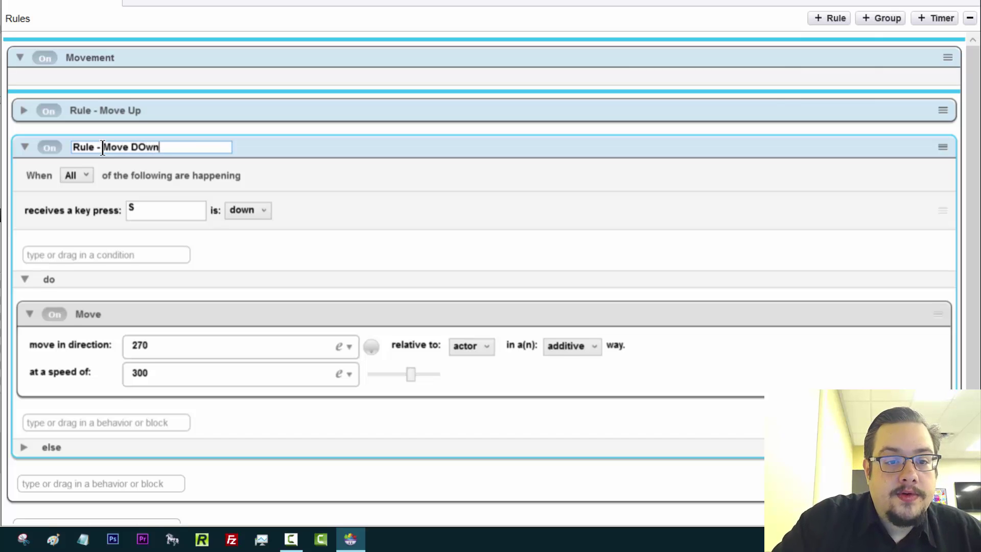
key("Return")
double_click(143, 145)
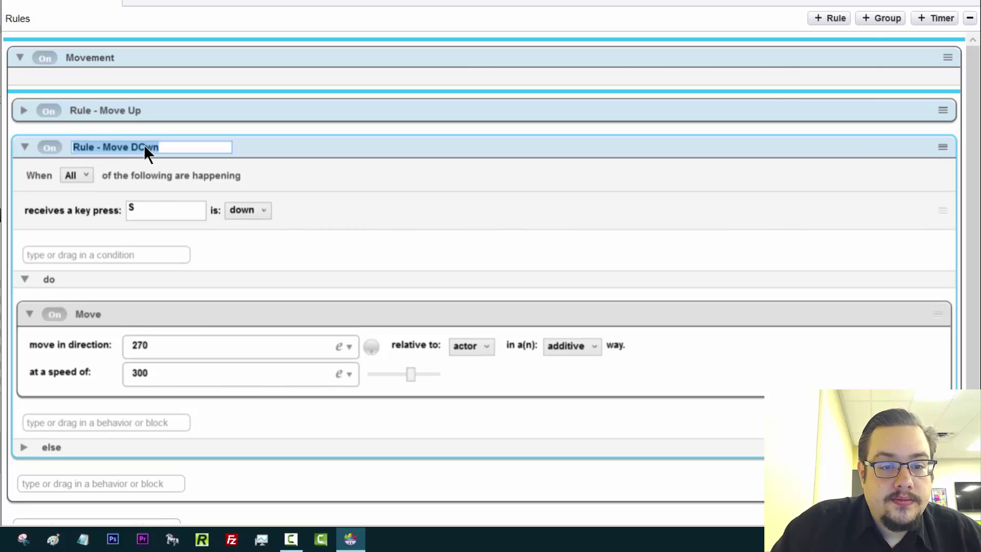
left_click(143, 145)
key("BackSpace")
type("o")
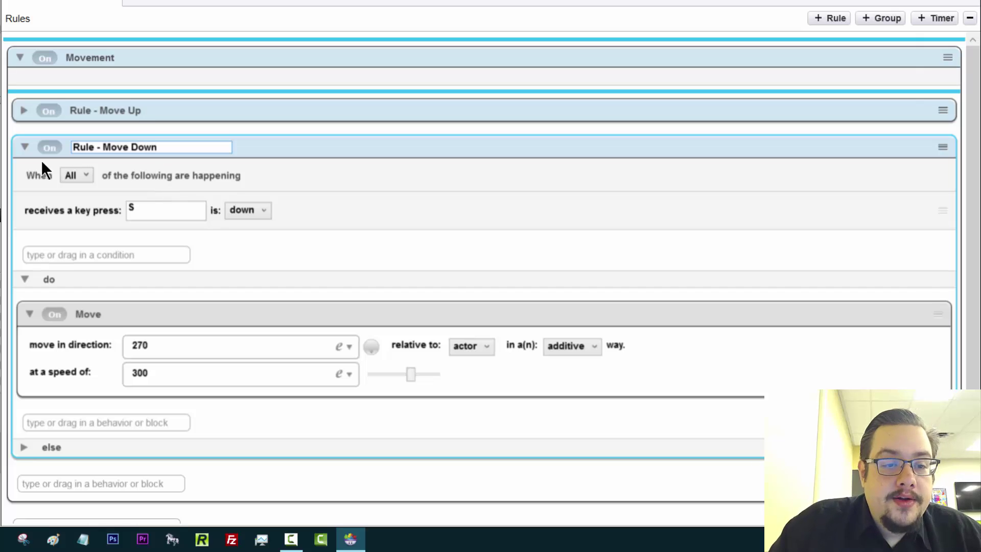
left_click(25, 146)
Add another rule below Move Down inside the Movement group, with a Key condition for the a key being down
left_click(115, 182)
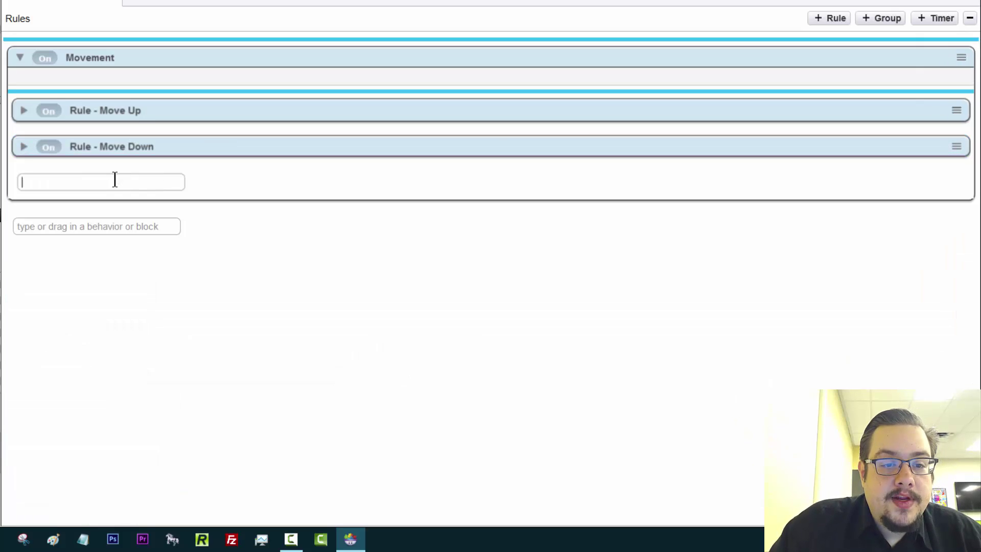
left_click(835, 18)
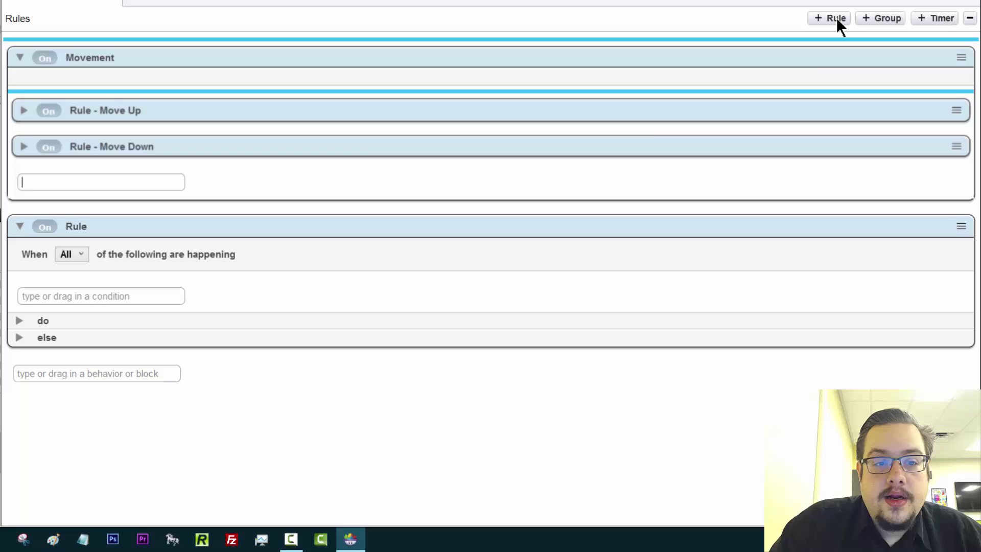
left_click_drag(92, 223, 99, 182)
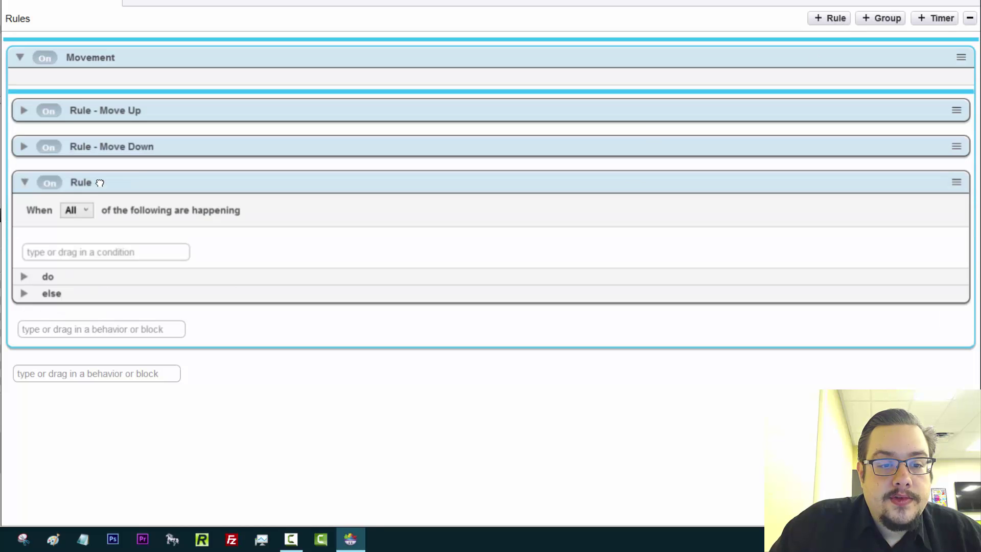
left_click(68, 252)
type("key")
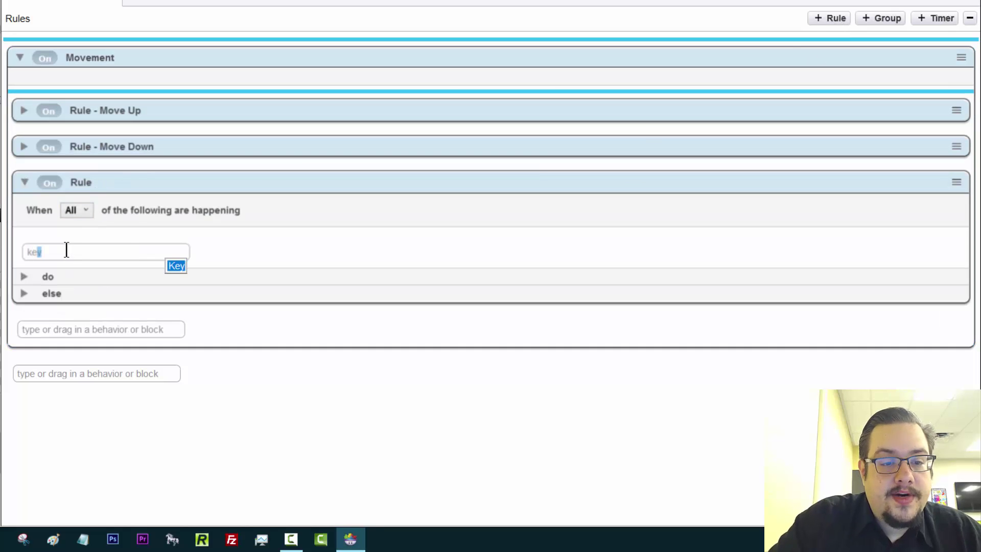
key("Return")
left_click(149, 243)
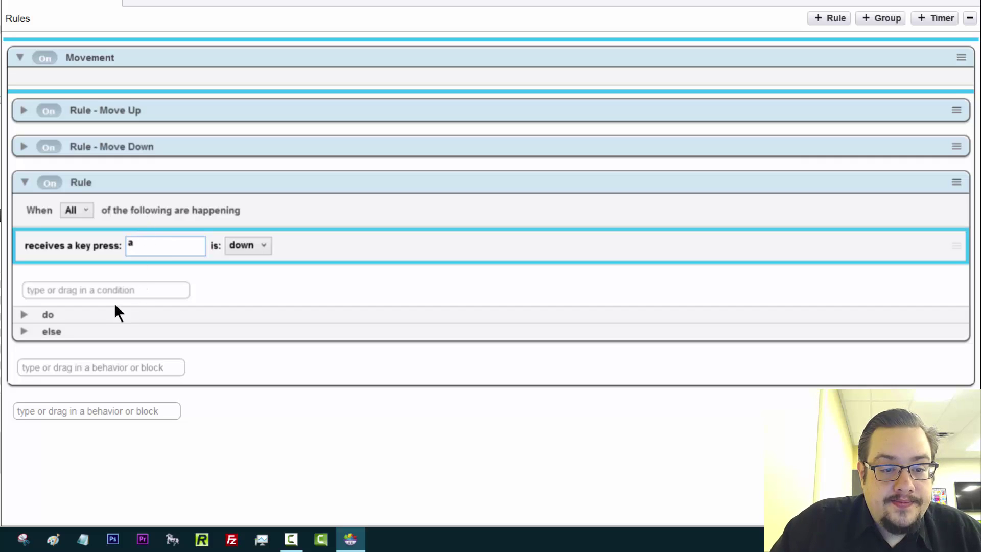
Add a Move behavior to the do section of the a key rule and set its direction to 180
left_click(25, 313)
left_click(52, 349)
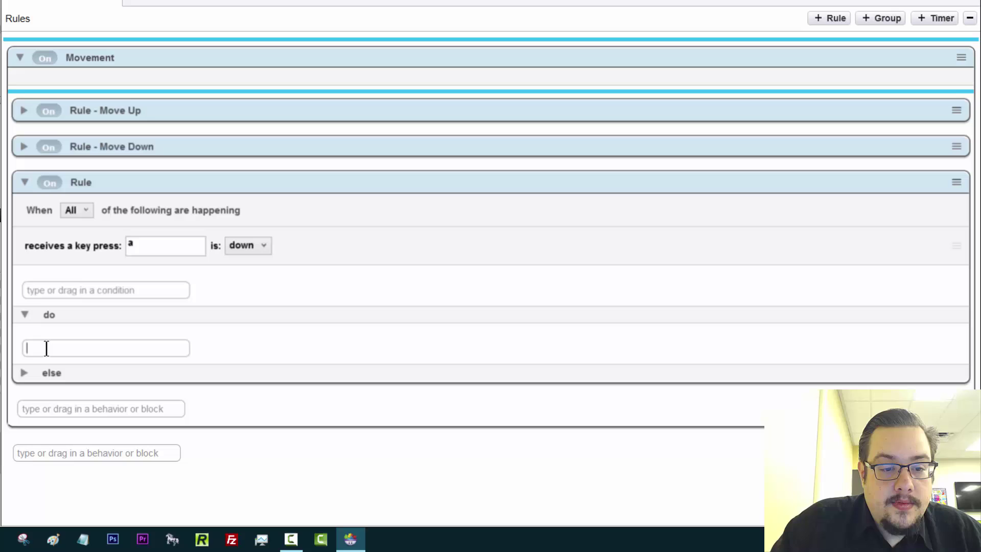
type("move")
key("Return")
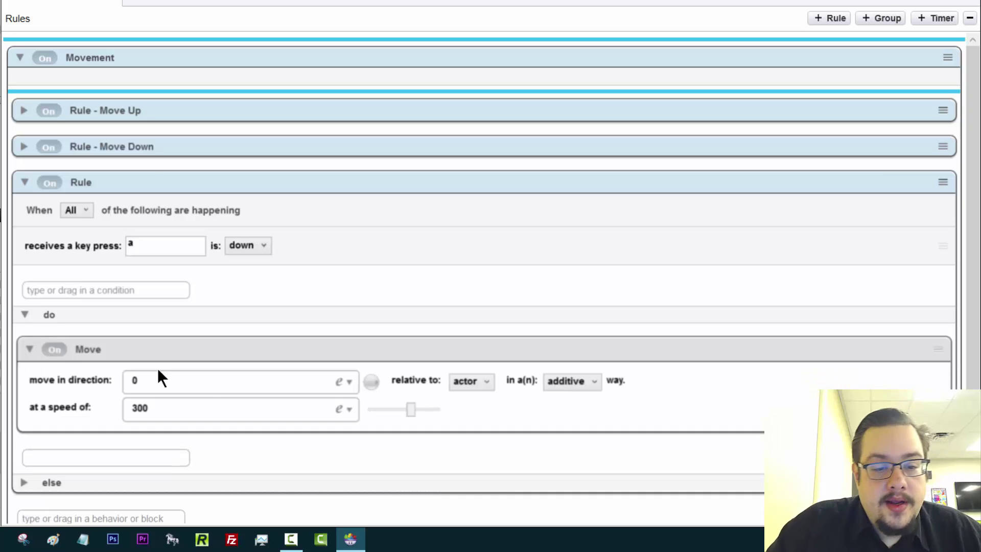
left_click_drag(375, 381, 68, 381)
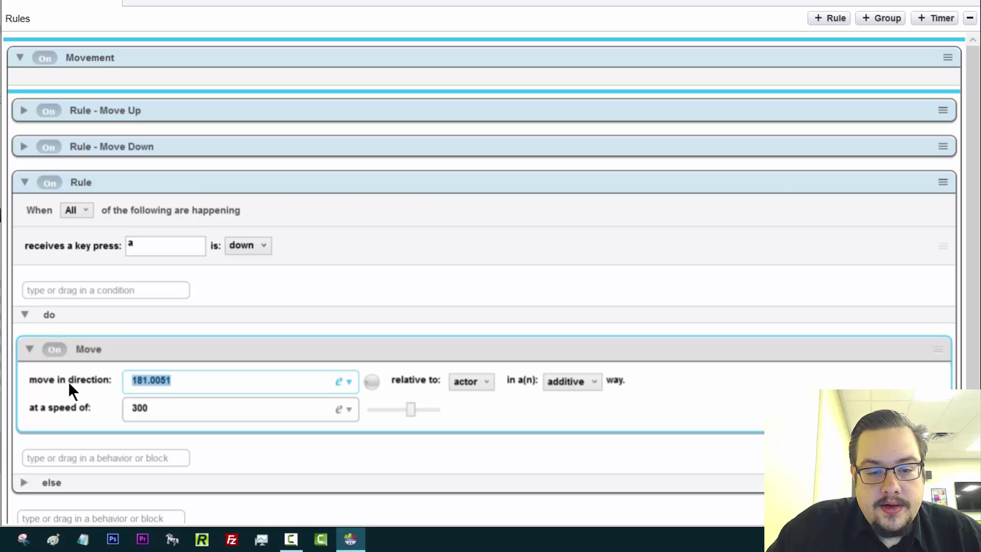
key("BackSpace")
type("180")
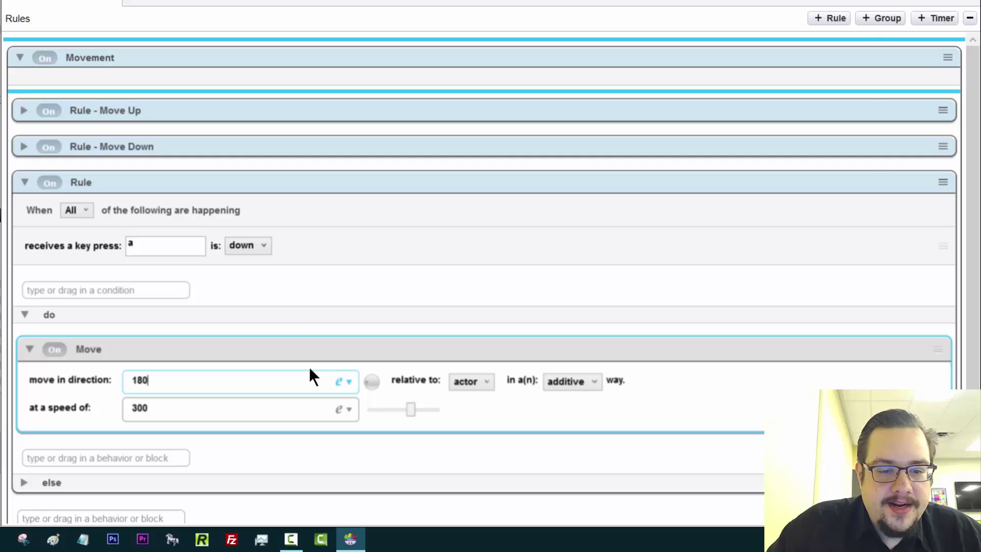
Rename the a key rule to "Rule - Move Left" and collapse it
left_click(94, 183)
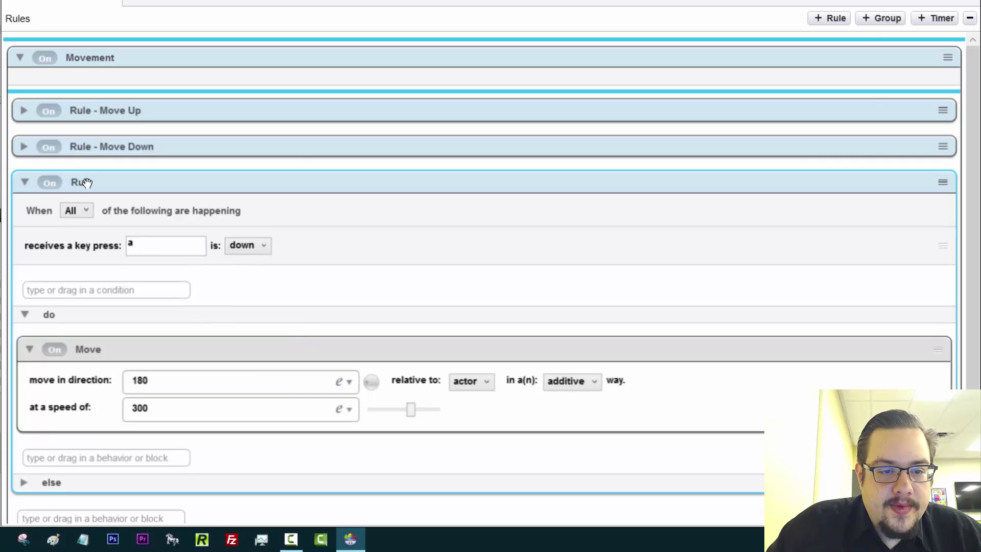
left_click(94, 182)
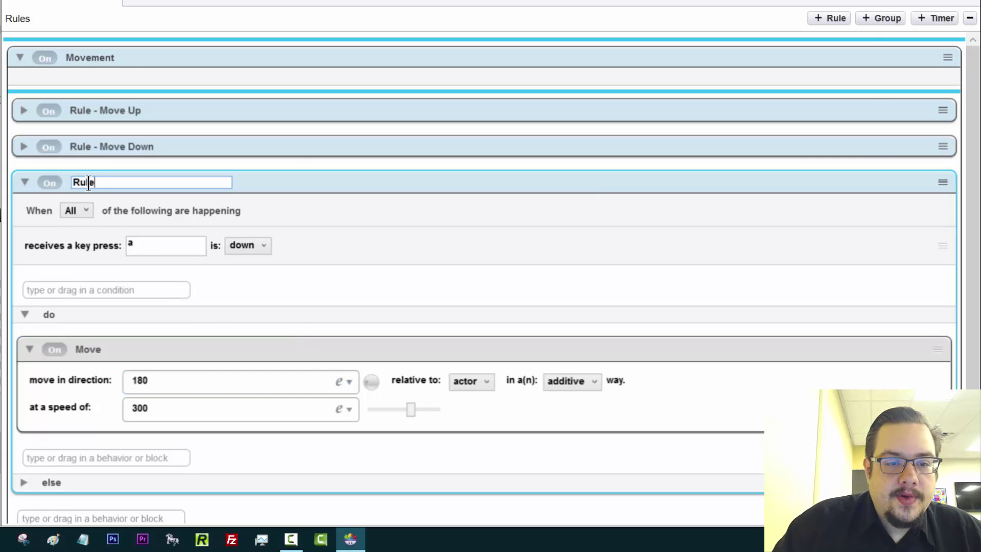
type("- Move Left")
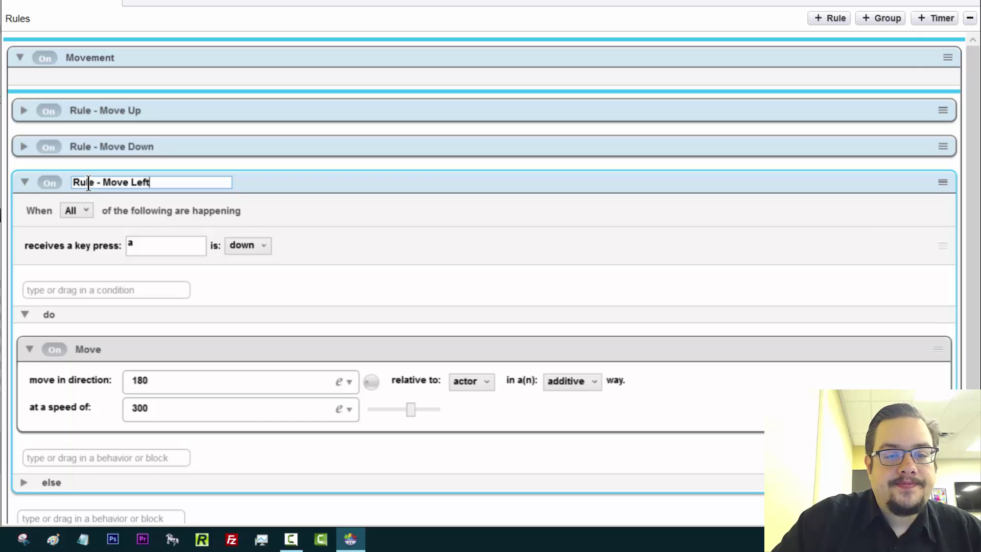
key("Return")
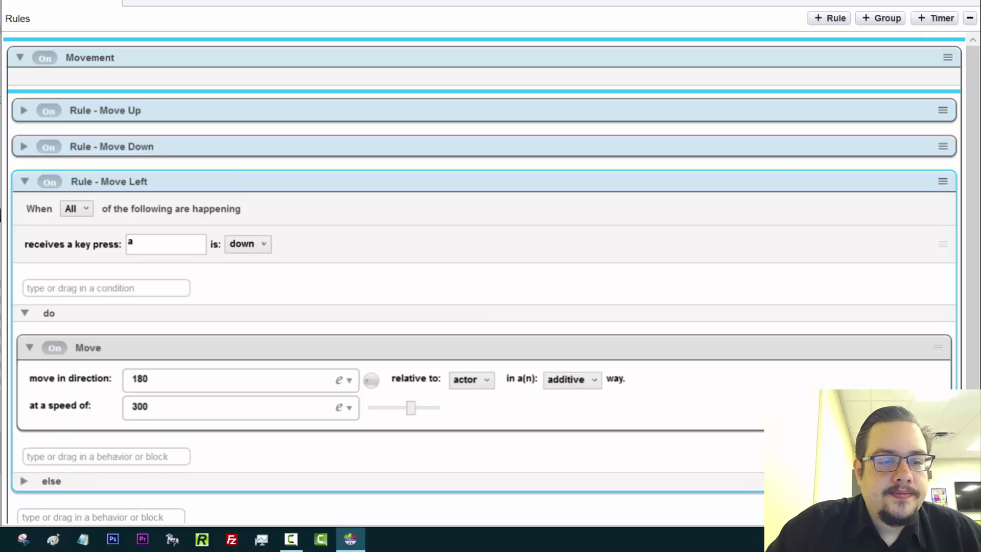
left_click(23, 182)
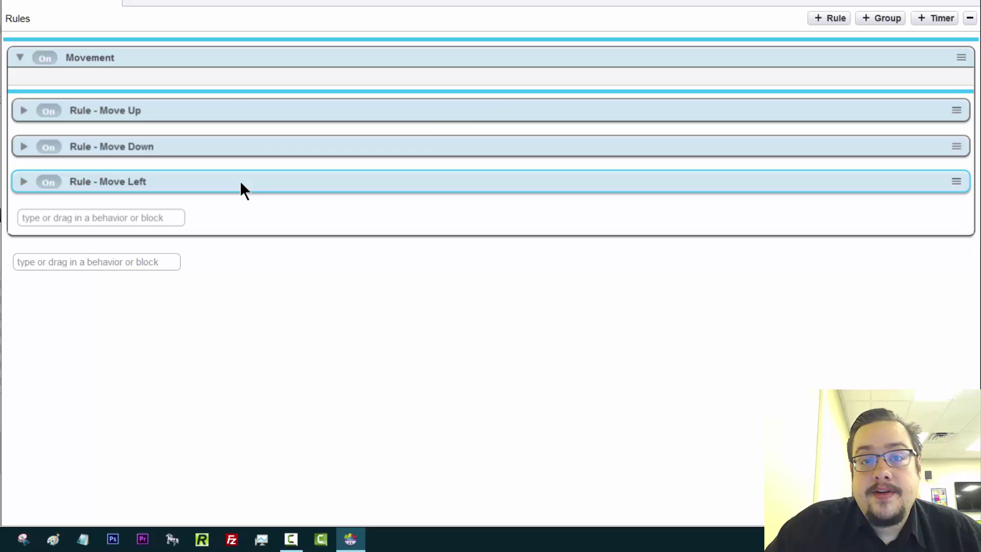
Add a fourth rule below Move Left inside the Movement group, with a "receives a key press" condition for D being down
left_click(130, 224)
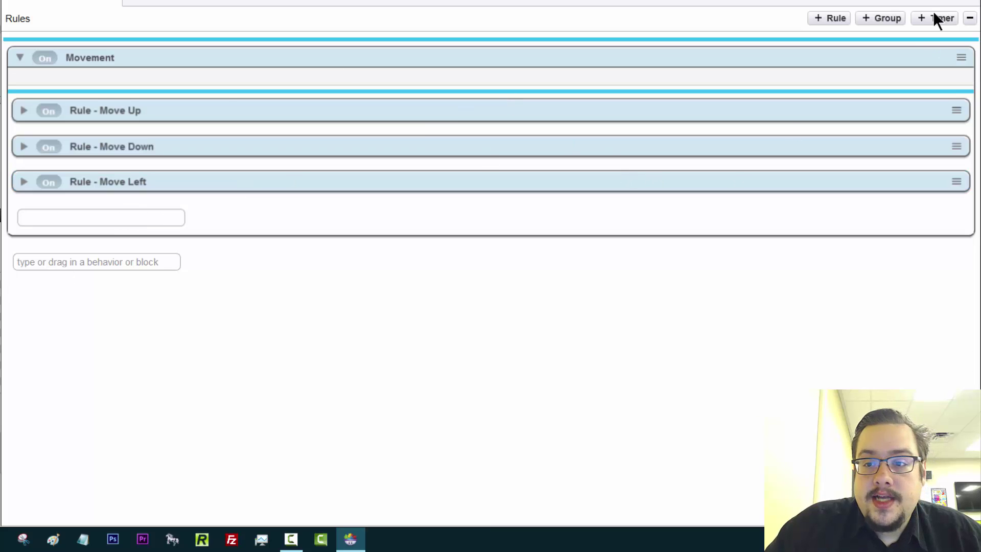
left_click(841, 17)
left_click_drag(76, 261, 93, 216)
left_click(91, 287)
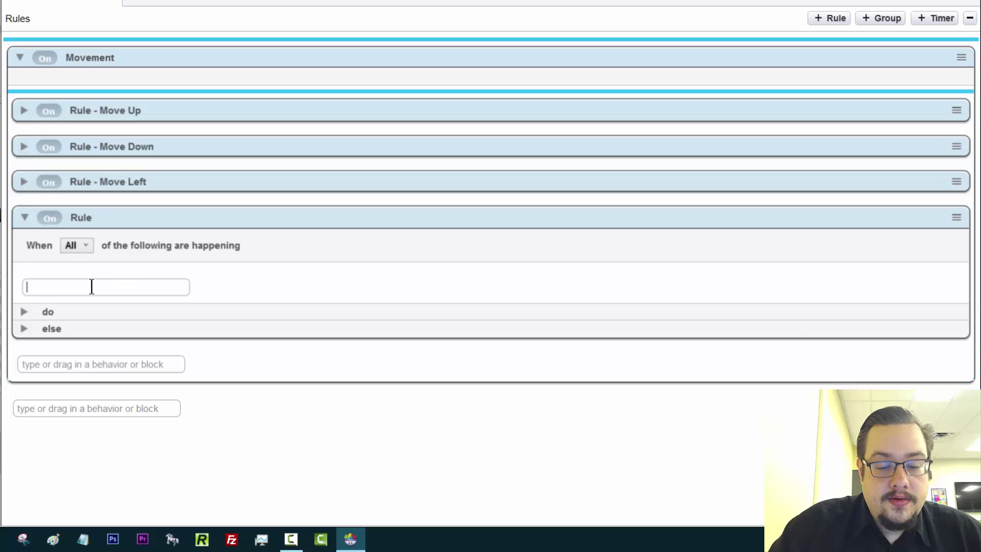
type("rec")
left_click(116, 301)
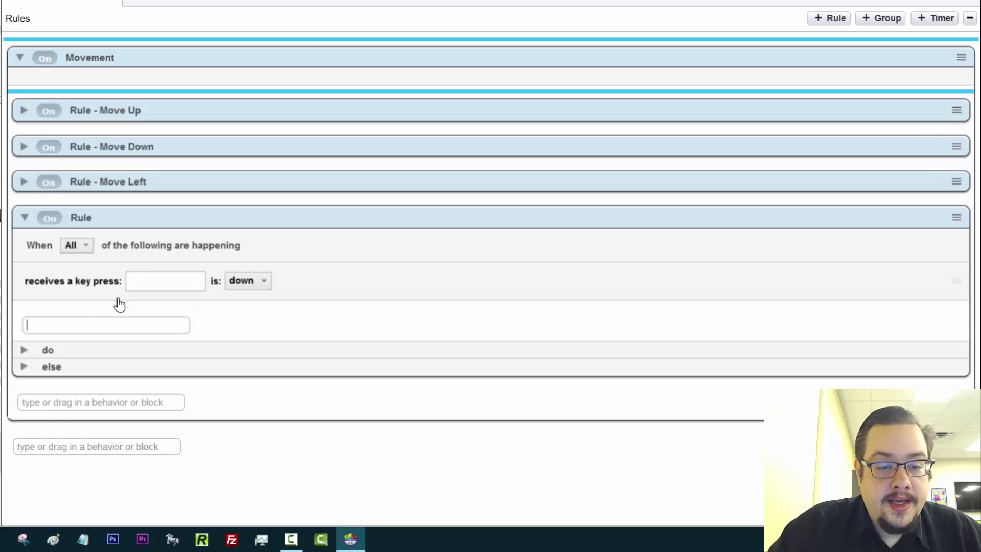
left_click(148, 280)
type("D")
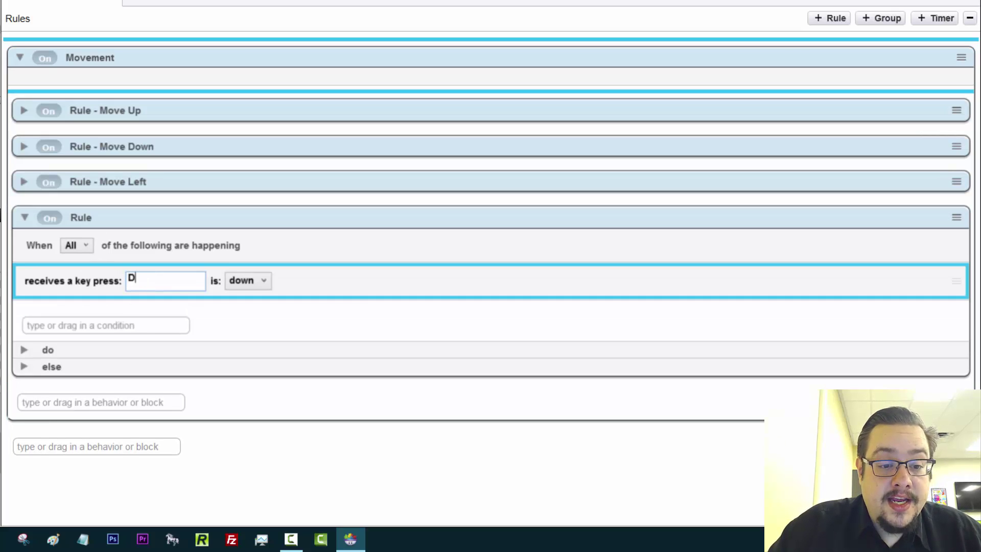
Add a Move behavior to the do section of the D key rule, keeping the default direction and speed
left_click(24, 349)
left_click(73, 383)
type("Move")
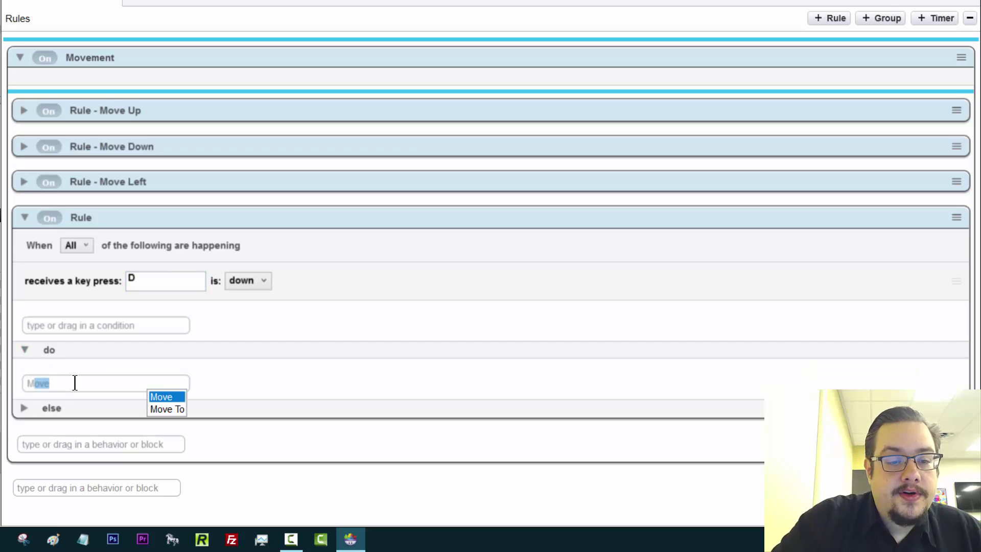
key("Return")
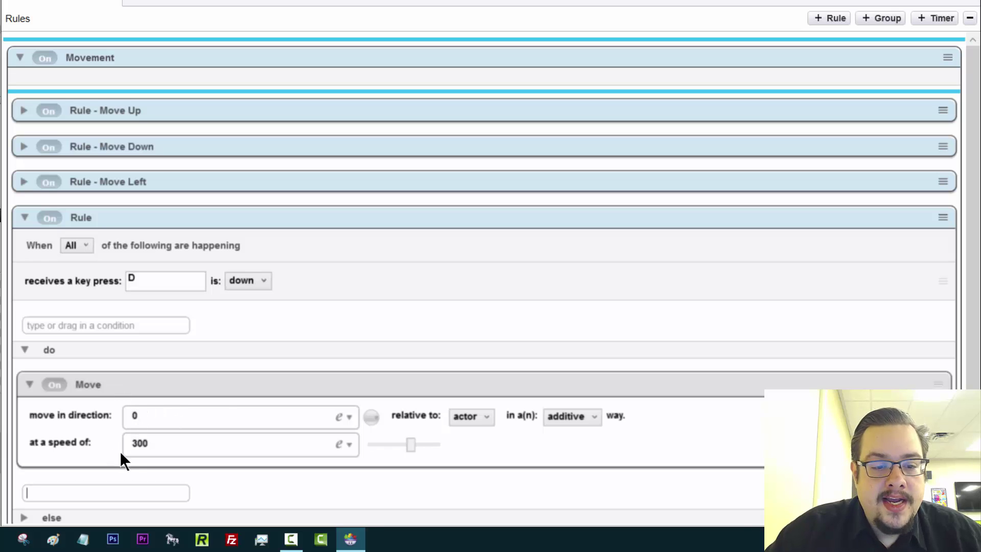
Rename the D key rule to "Rule - Move Right", and collapse both the rule and the Movement group
left_click(92, 217)
left_click(148, 224)
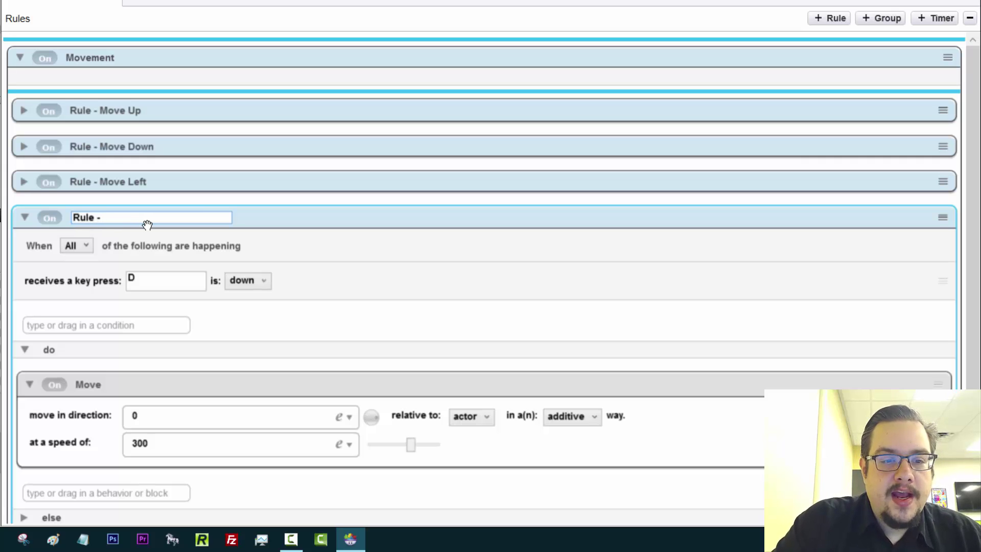
type("- Move ")
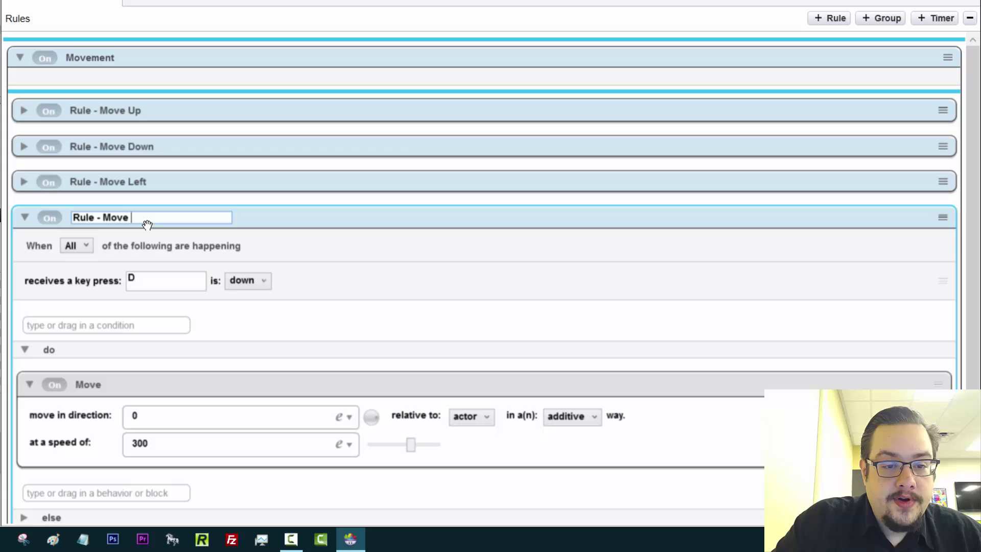
type("Rigt")
key("BackSpace")
key("BackSpace")
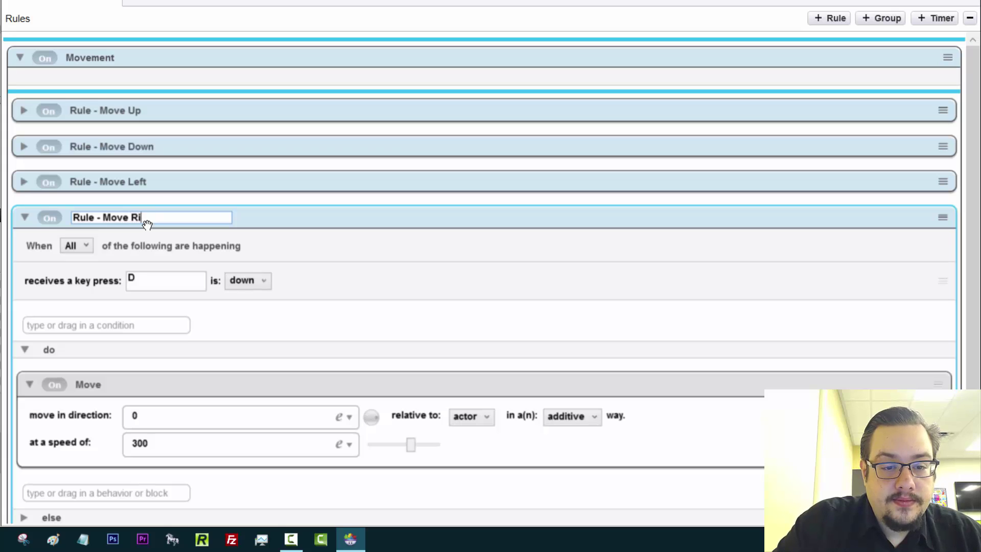
type("ight")
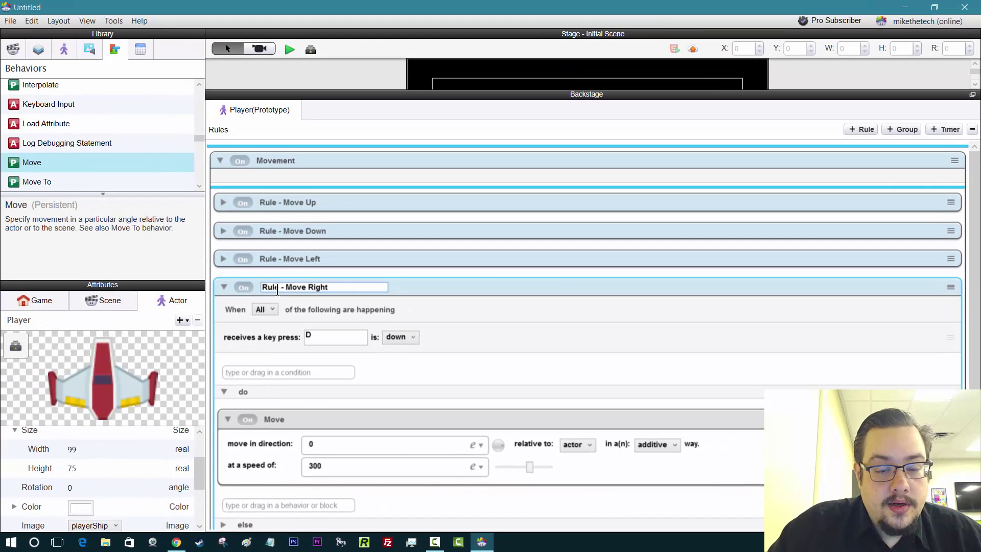
key("Return")
left_click(224, 287)
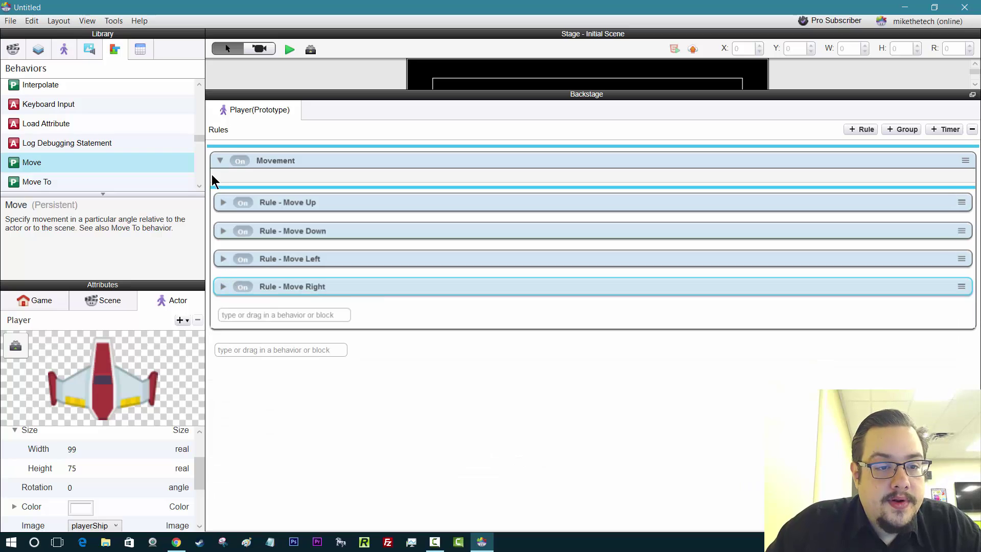
left_click(220, 160)
left_click(222, 160)
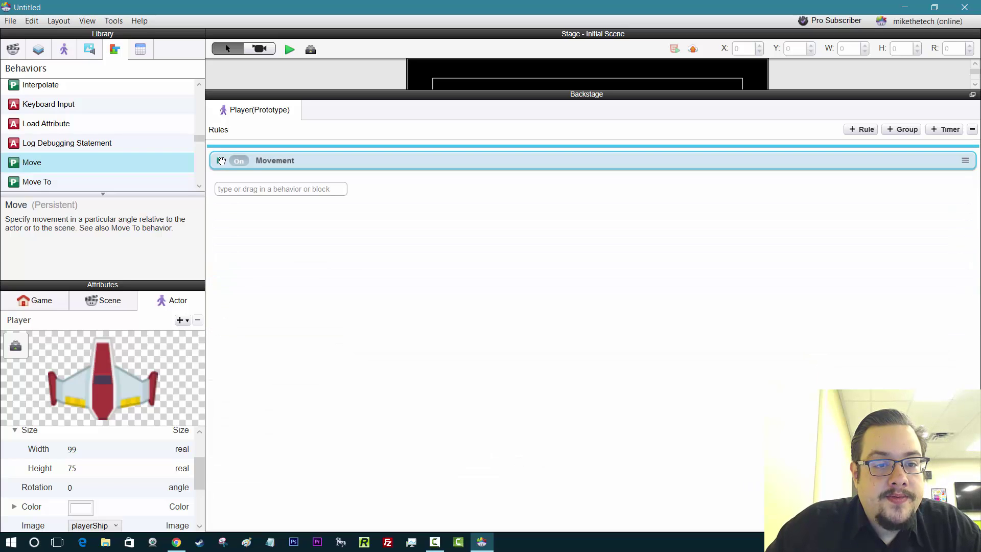
Preview the scene and test the ship's movement up, down, left and right with the keyboard
left_click(289, 49)
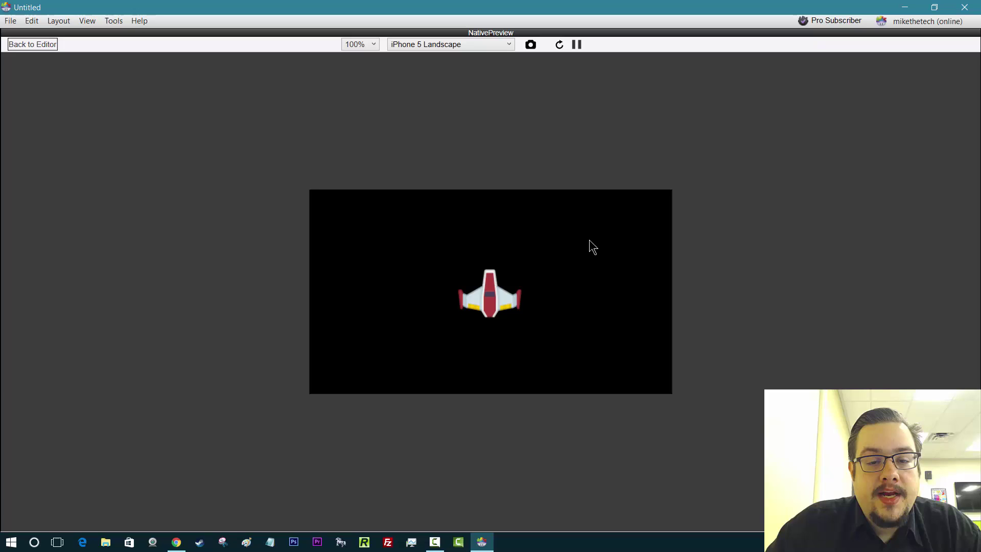
key("Up")
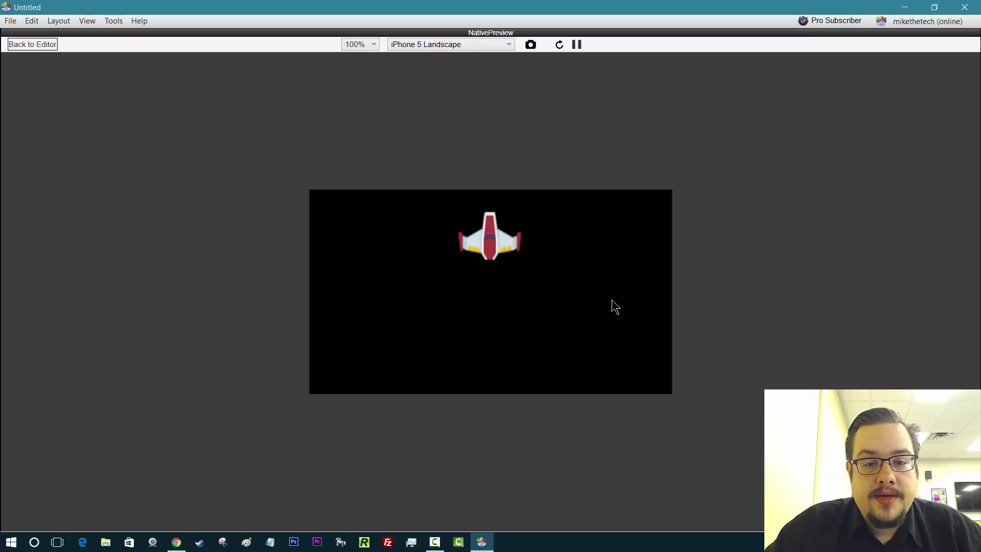
key("Down")
key("Down")
key("Left")
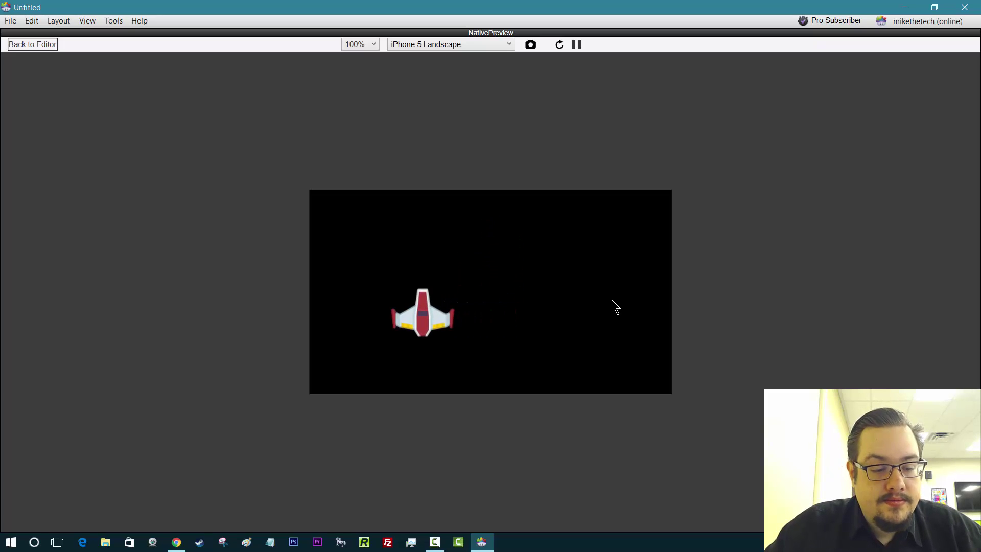
key("Right")
key("Up")
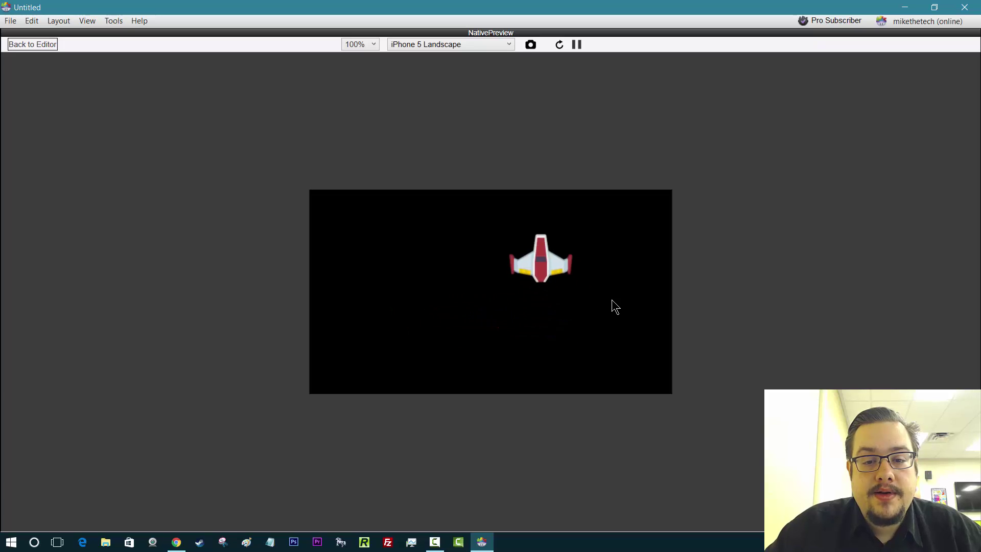
key("Down")
key("Left")
key("Up")
key("Down")
key("Right")
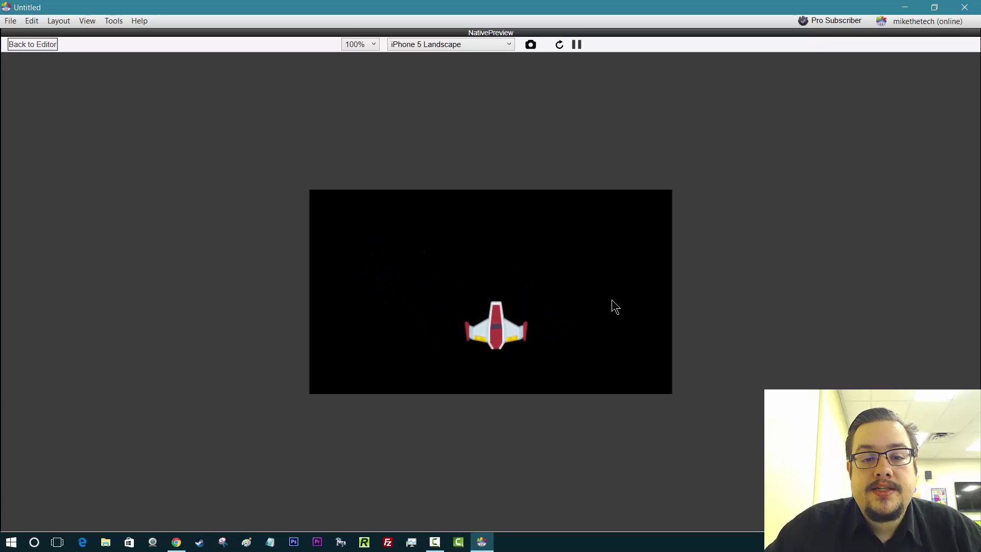
key("Up")
key("Left")
key("Down")
key("Left")
key("Up")
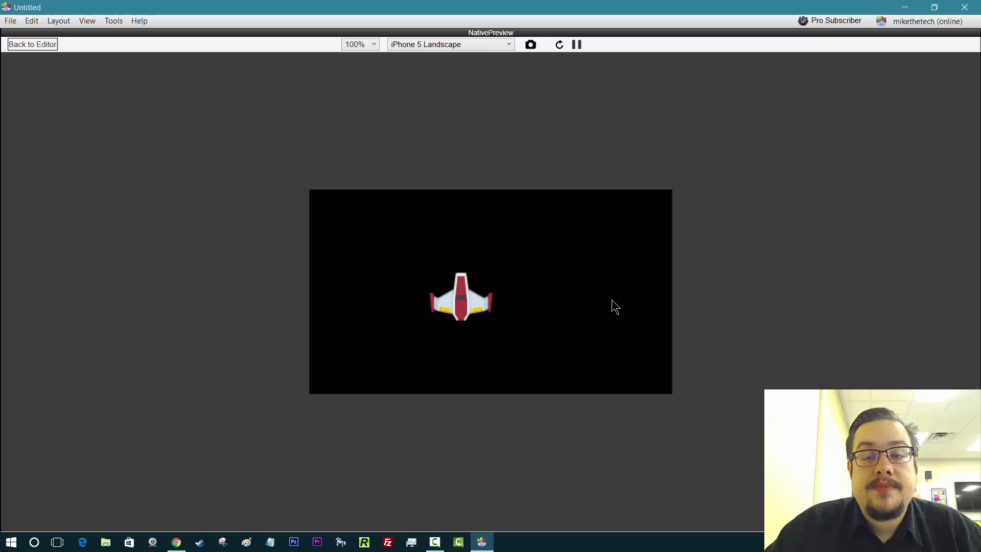
key("Right")
key("Down")
key("Left")
key("Up")
key("Right")
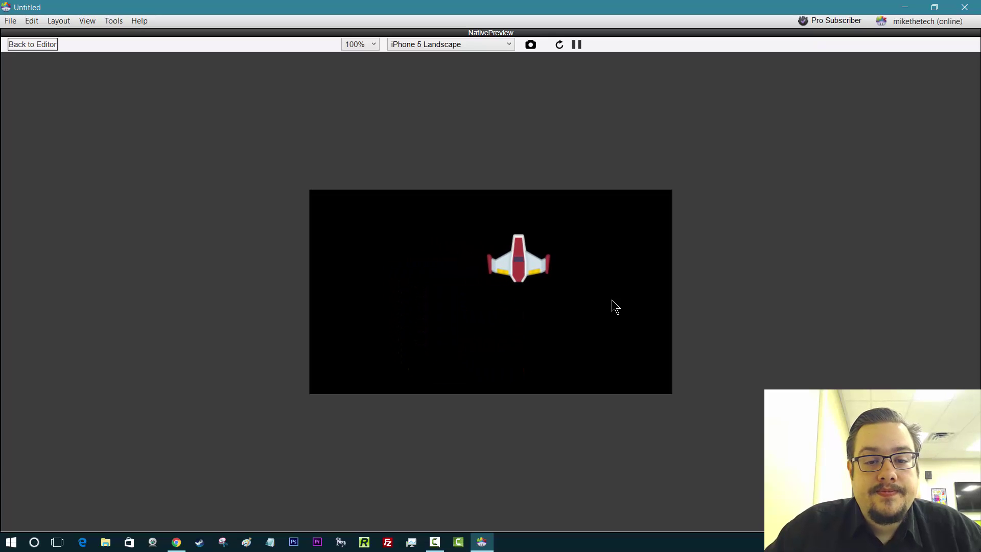
key("Down")
key("Left")
key("Down")
key("Right")
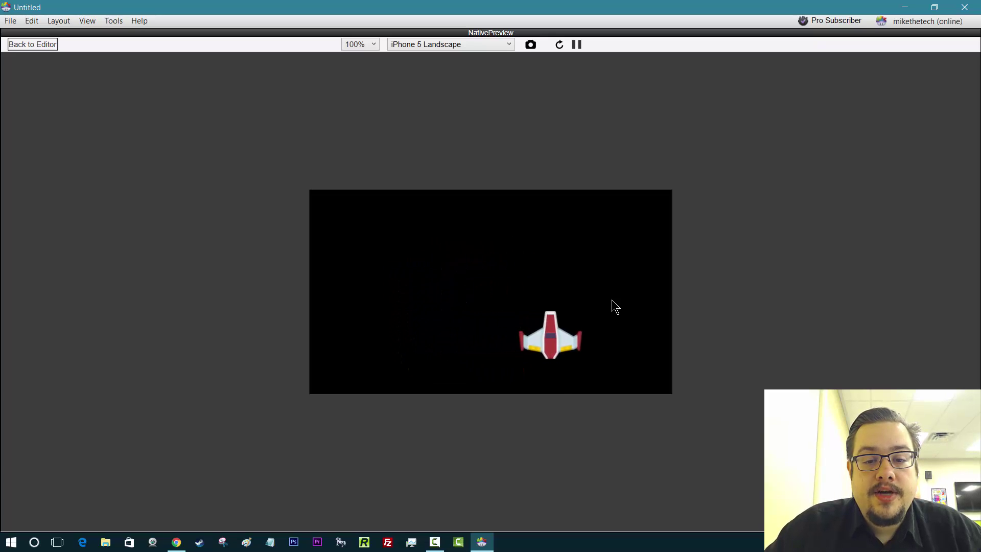
key("Up")
key("Left")
key("Left")
key("Down")
key("Down")
key("Right")
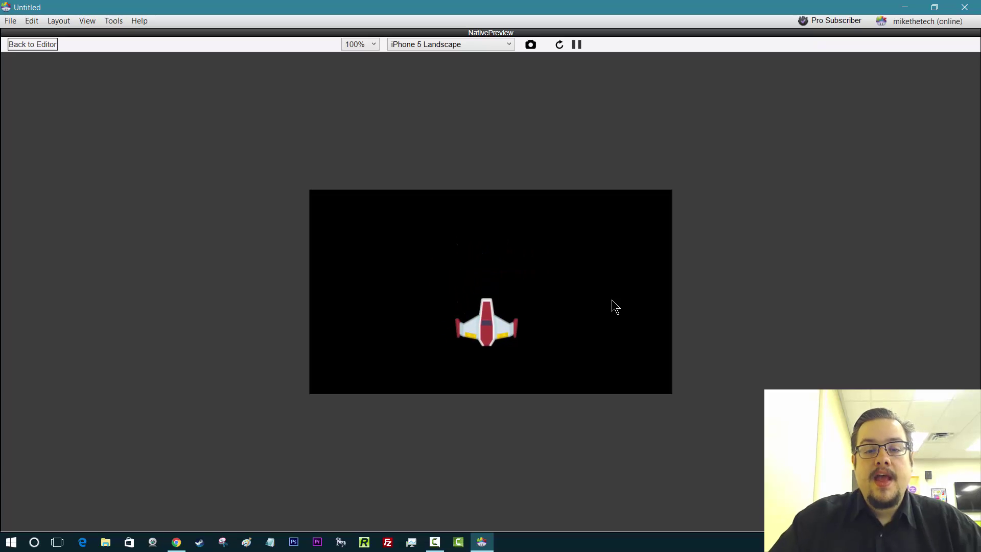